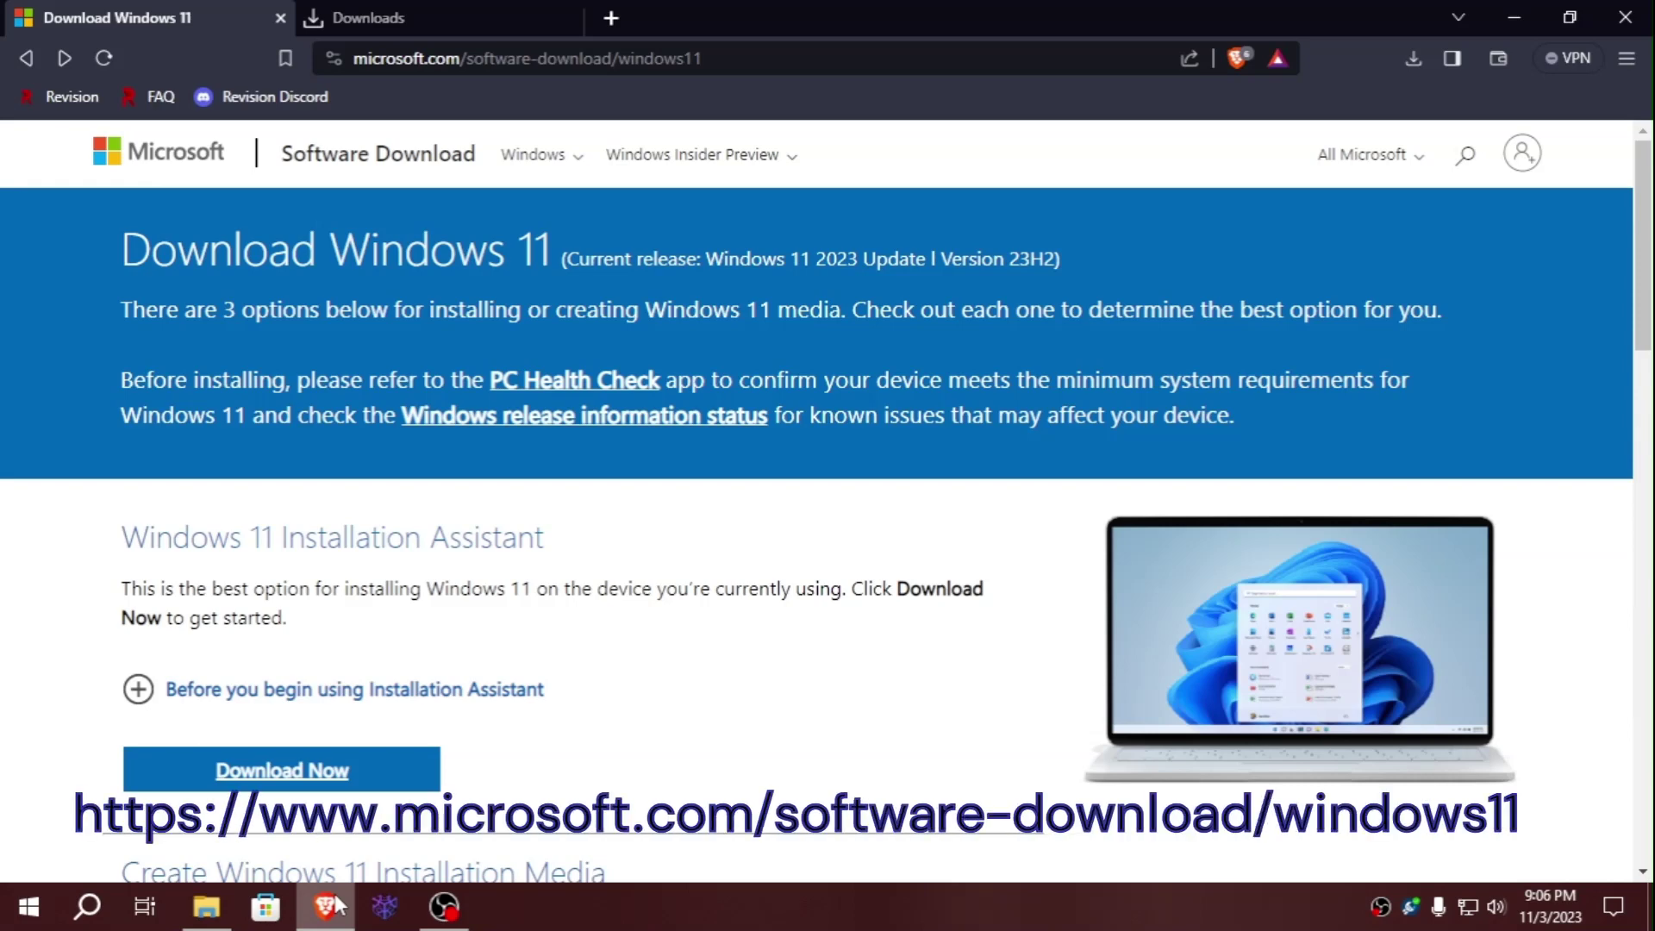
# Search the web for "download windows 11 iso" in a new browser tab
pyautogui.click(608, 18)
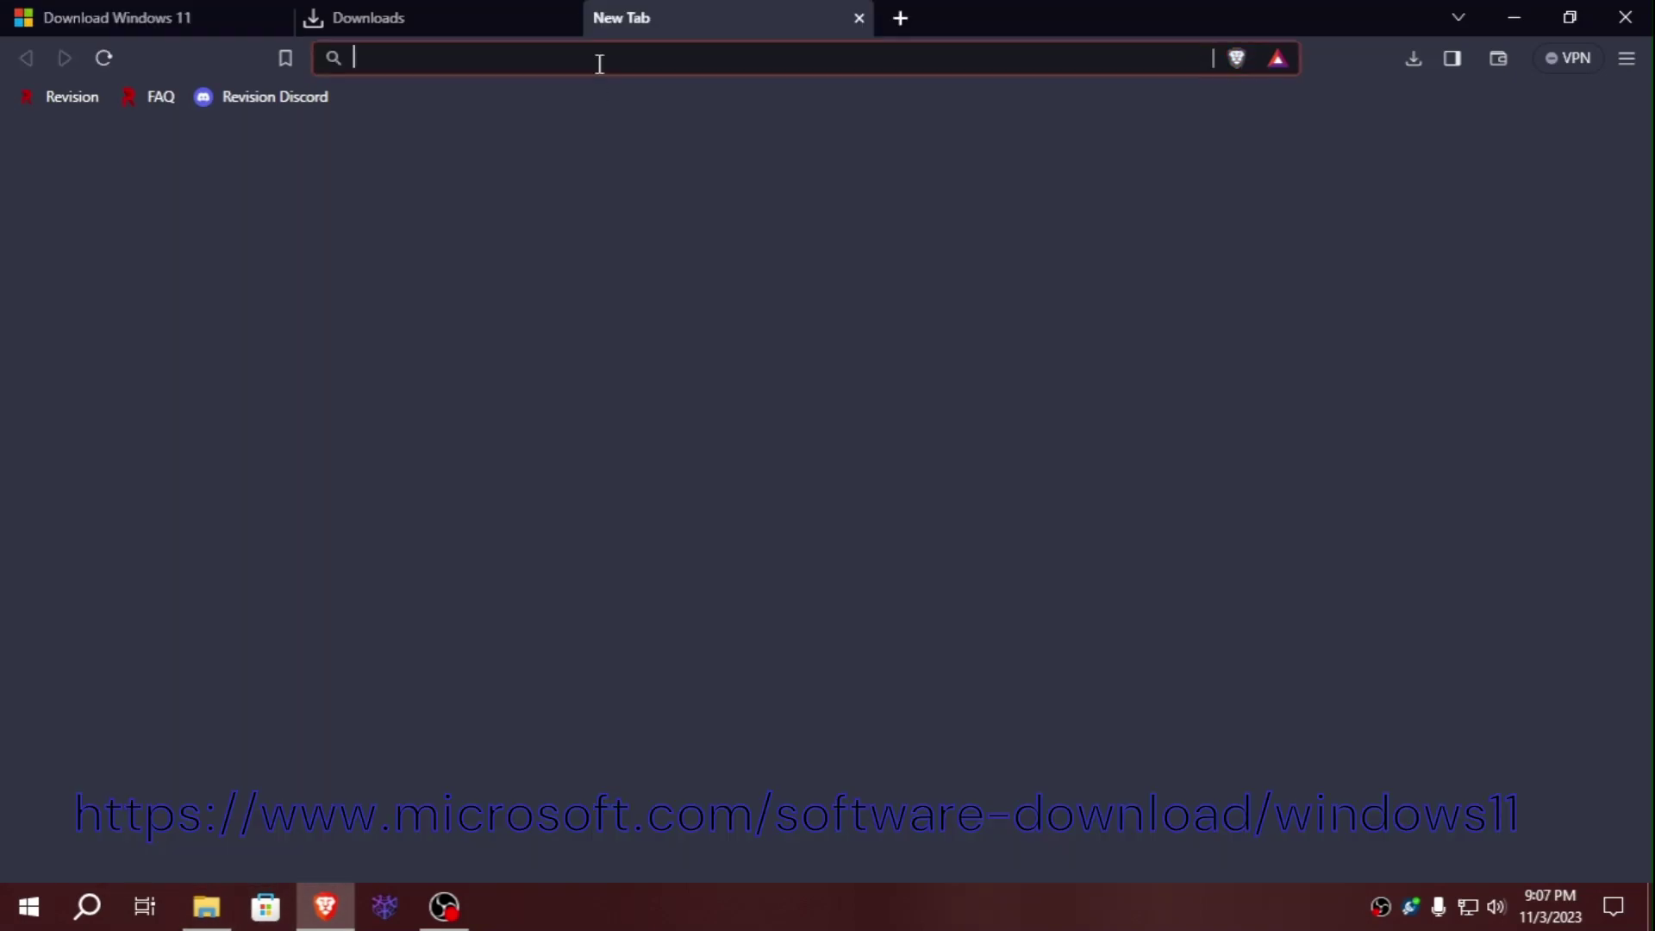
pyautogui.click(601, 58)
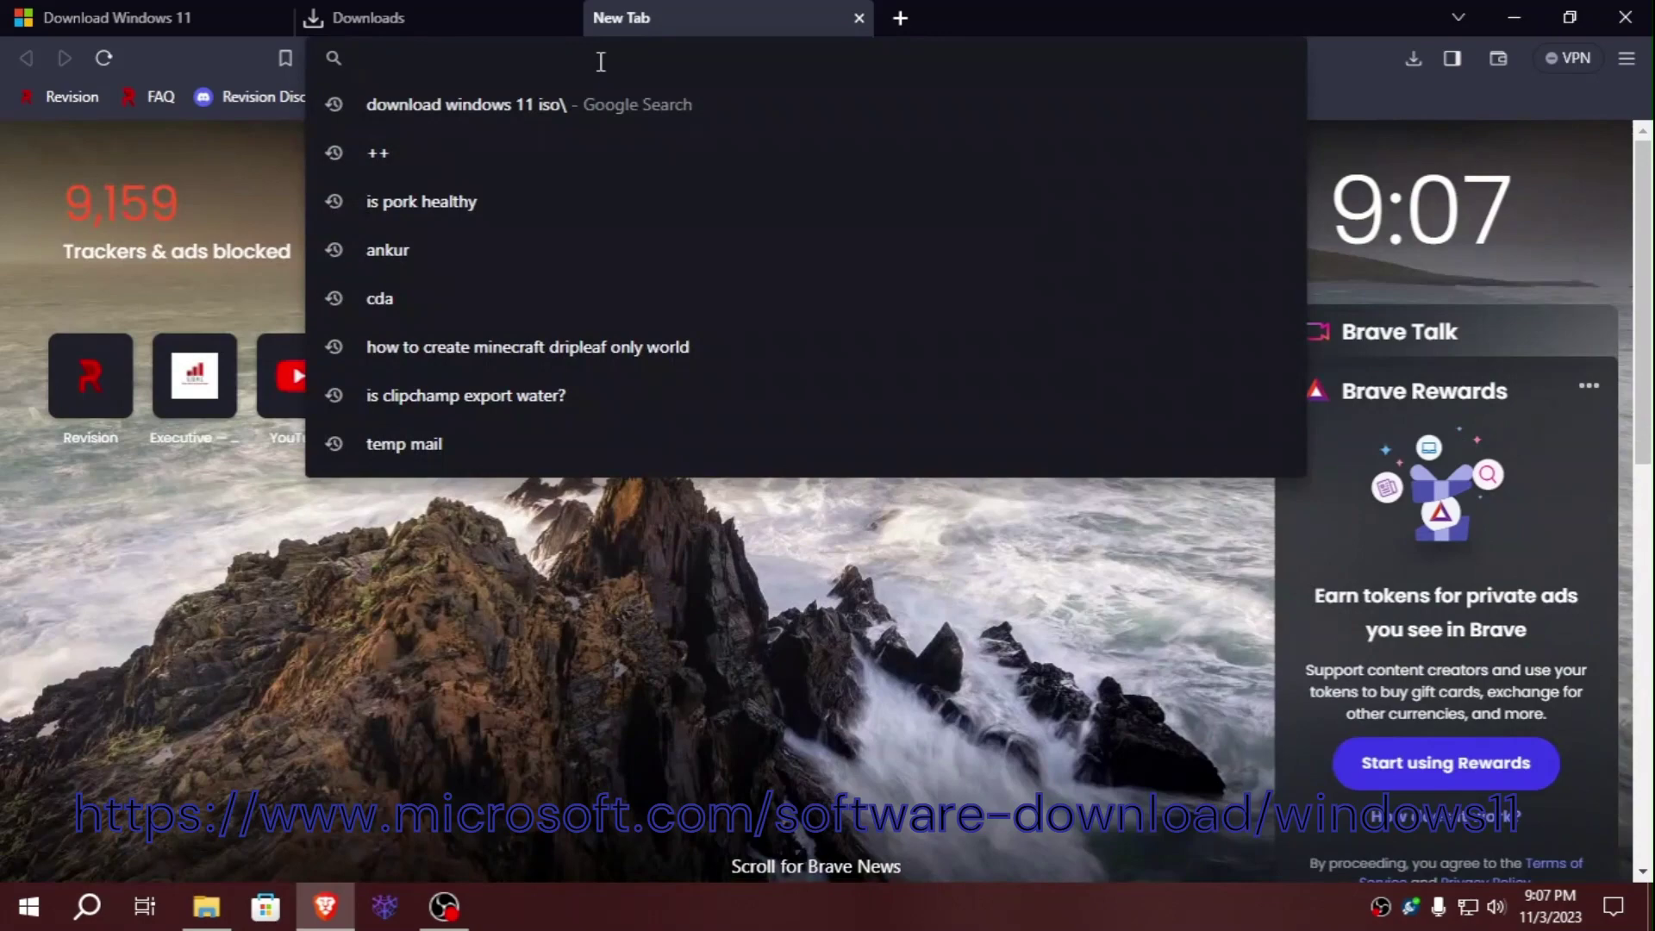
pyautogui.press('Down')
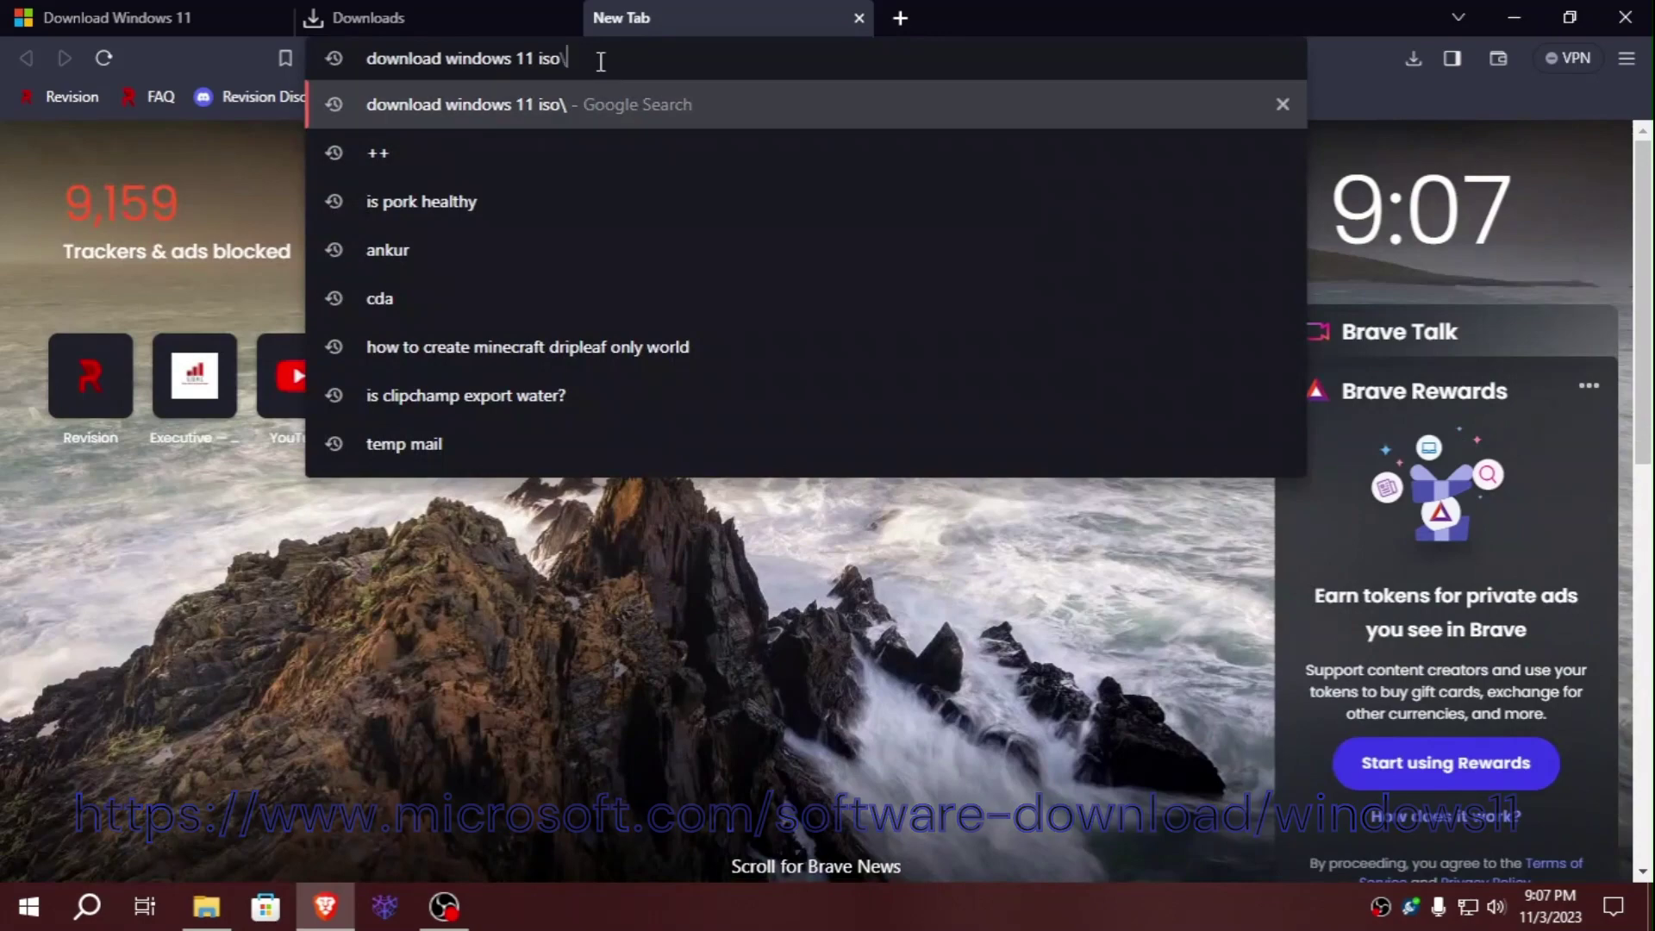
pyautogui.press('BackSpace')
pyautogui.press('Return')
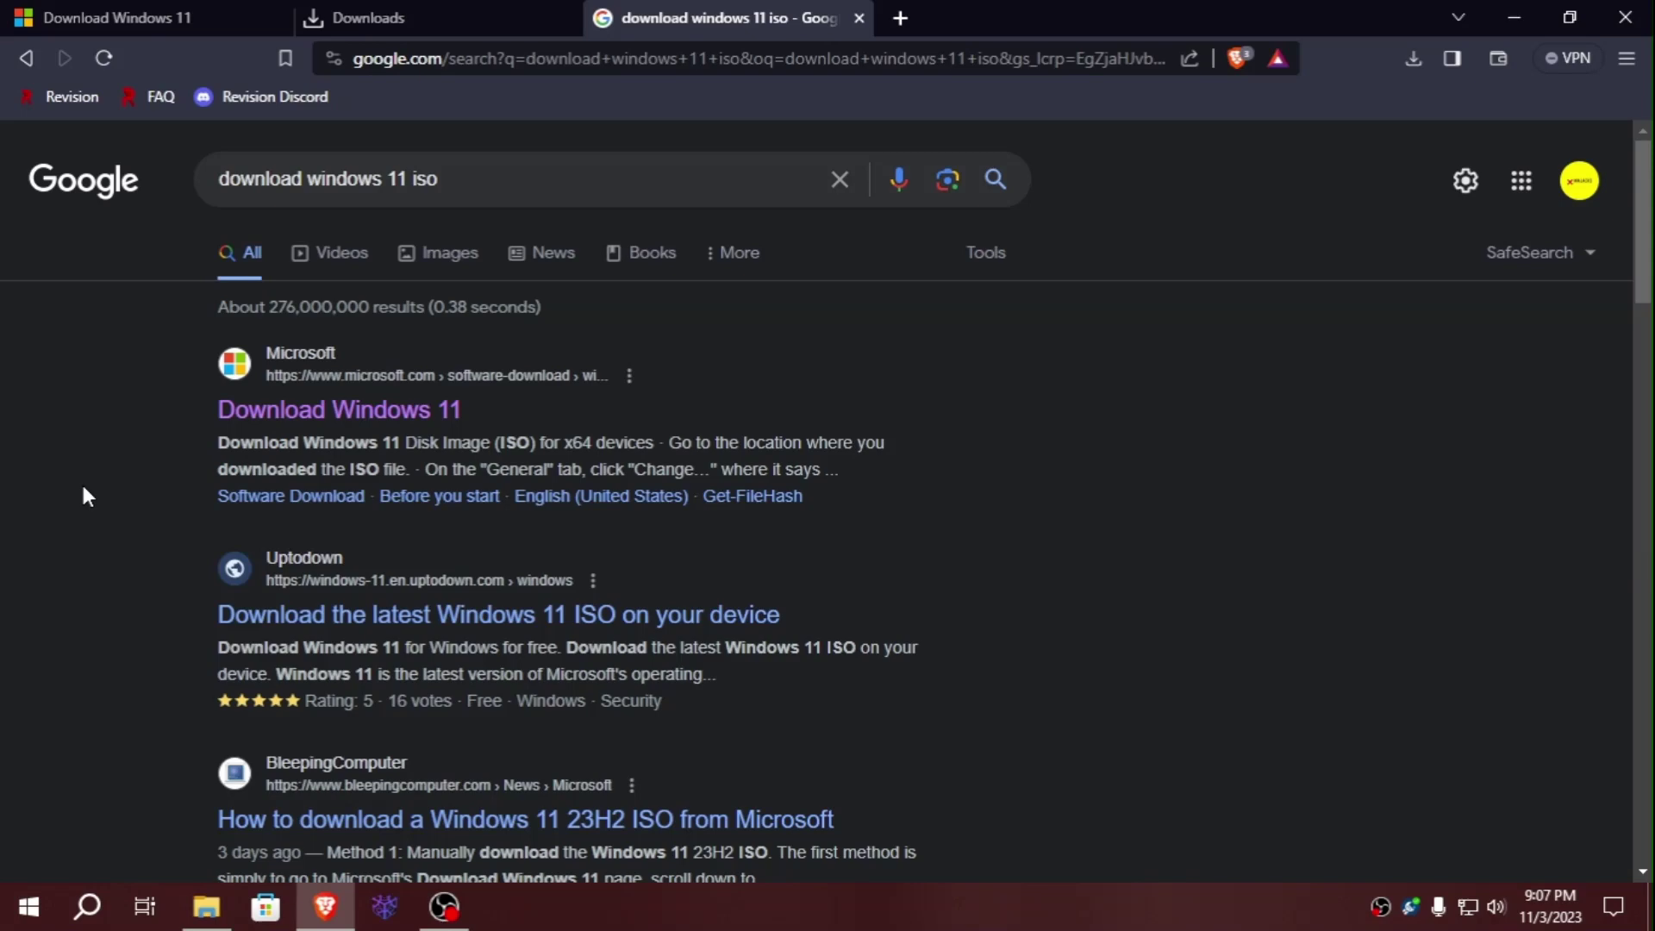
# Open Microsoft's Download Windows 11 search result in a separate tab and switch to that page
pyautogui.rightClick(304, 420)
pyautogui.click(362, 429)
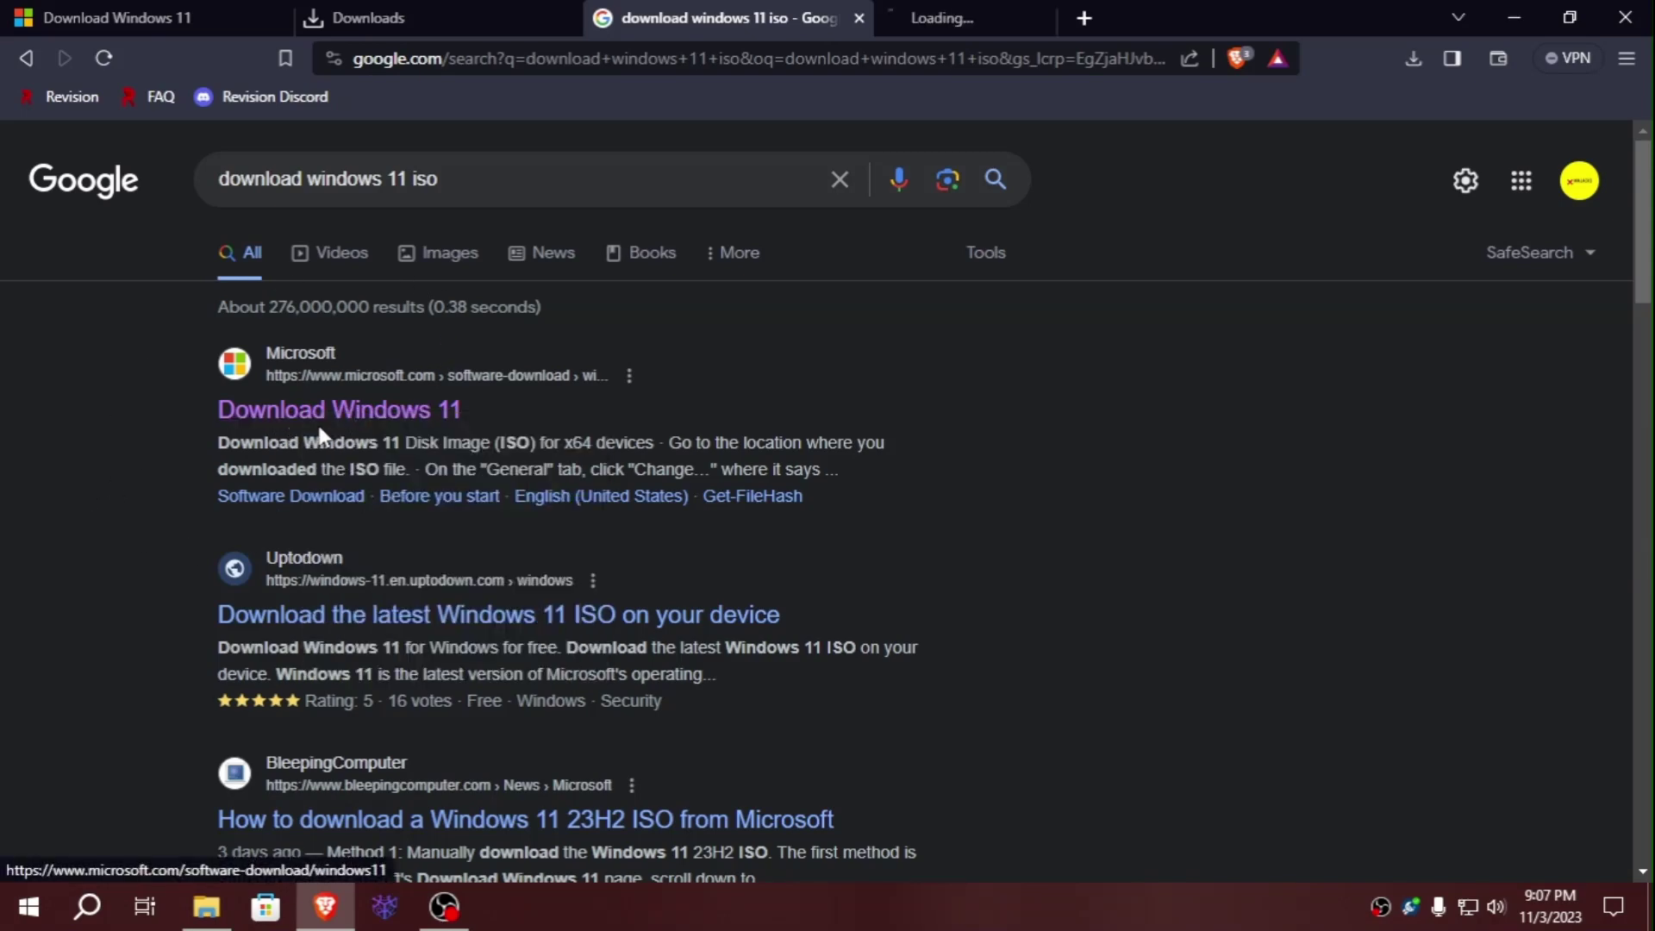
pyautogui.click(954, 12)
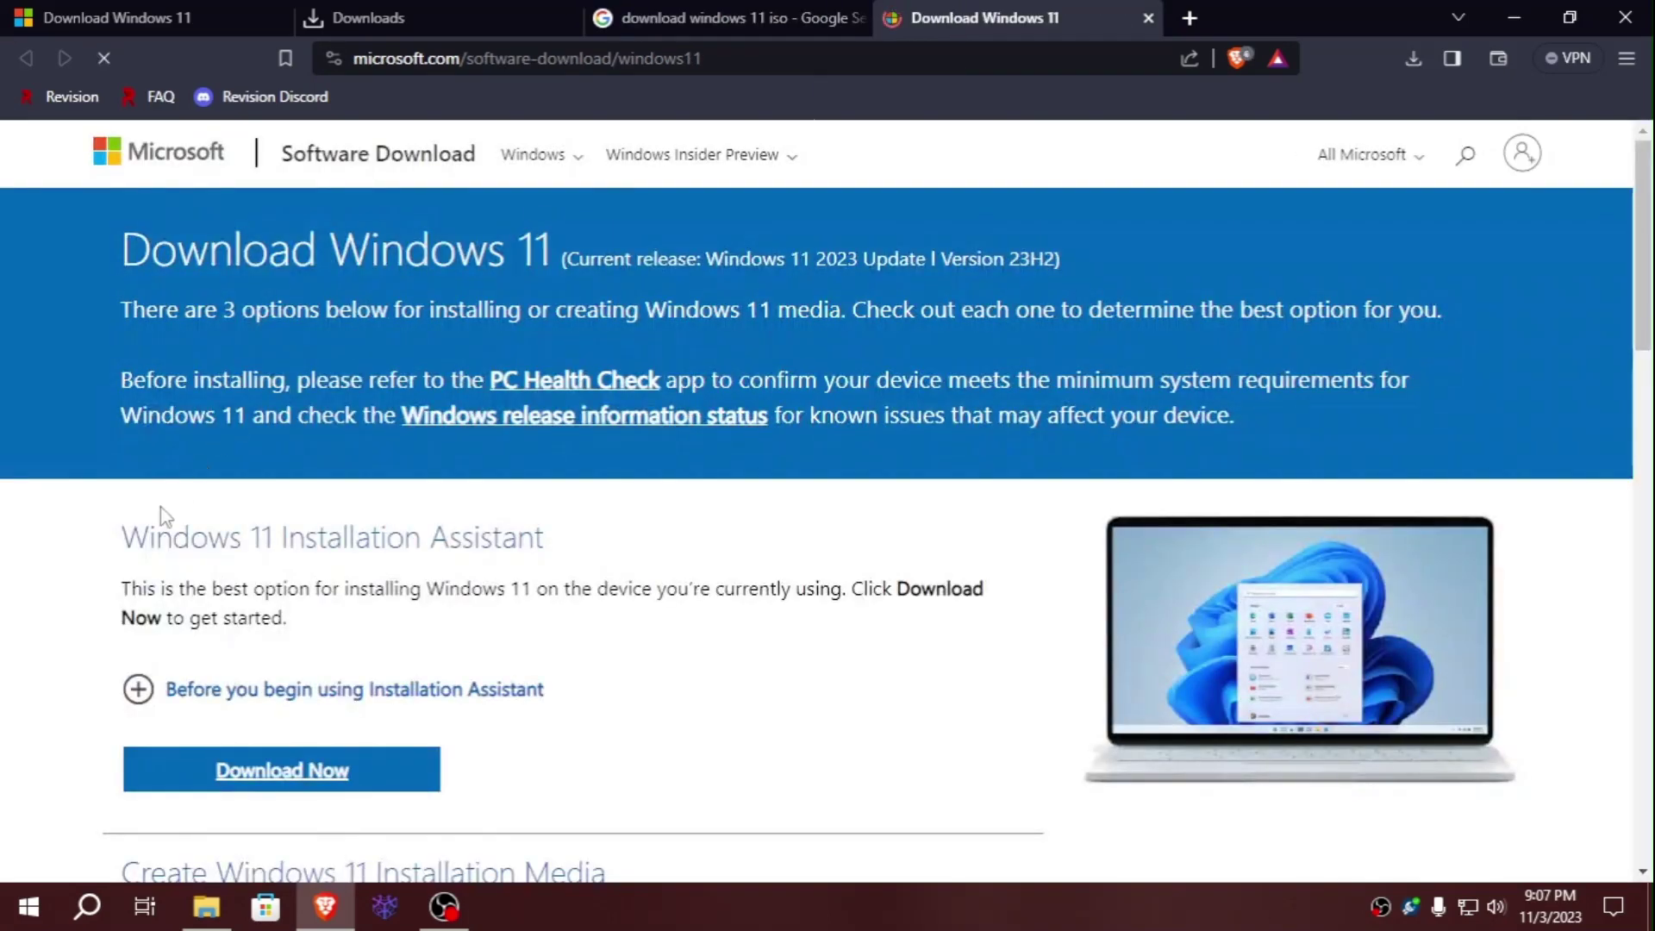
# Expand the notes on using the Installation Assistant and read its purpose and the license, Windows version and disk space conditions
pyautogui.scroll(-2, 164, 517)
pyautogui.scroll(2, 164, 517)
pyautogui.press('Tab')
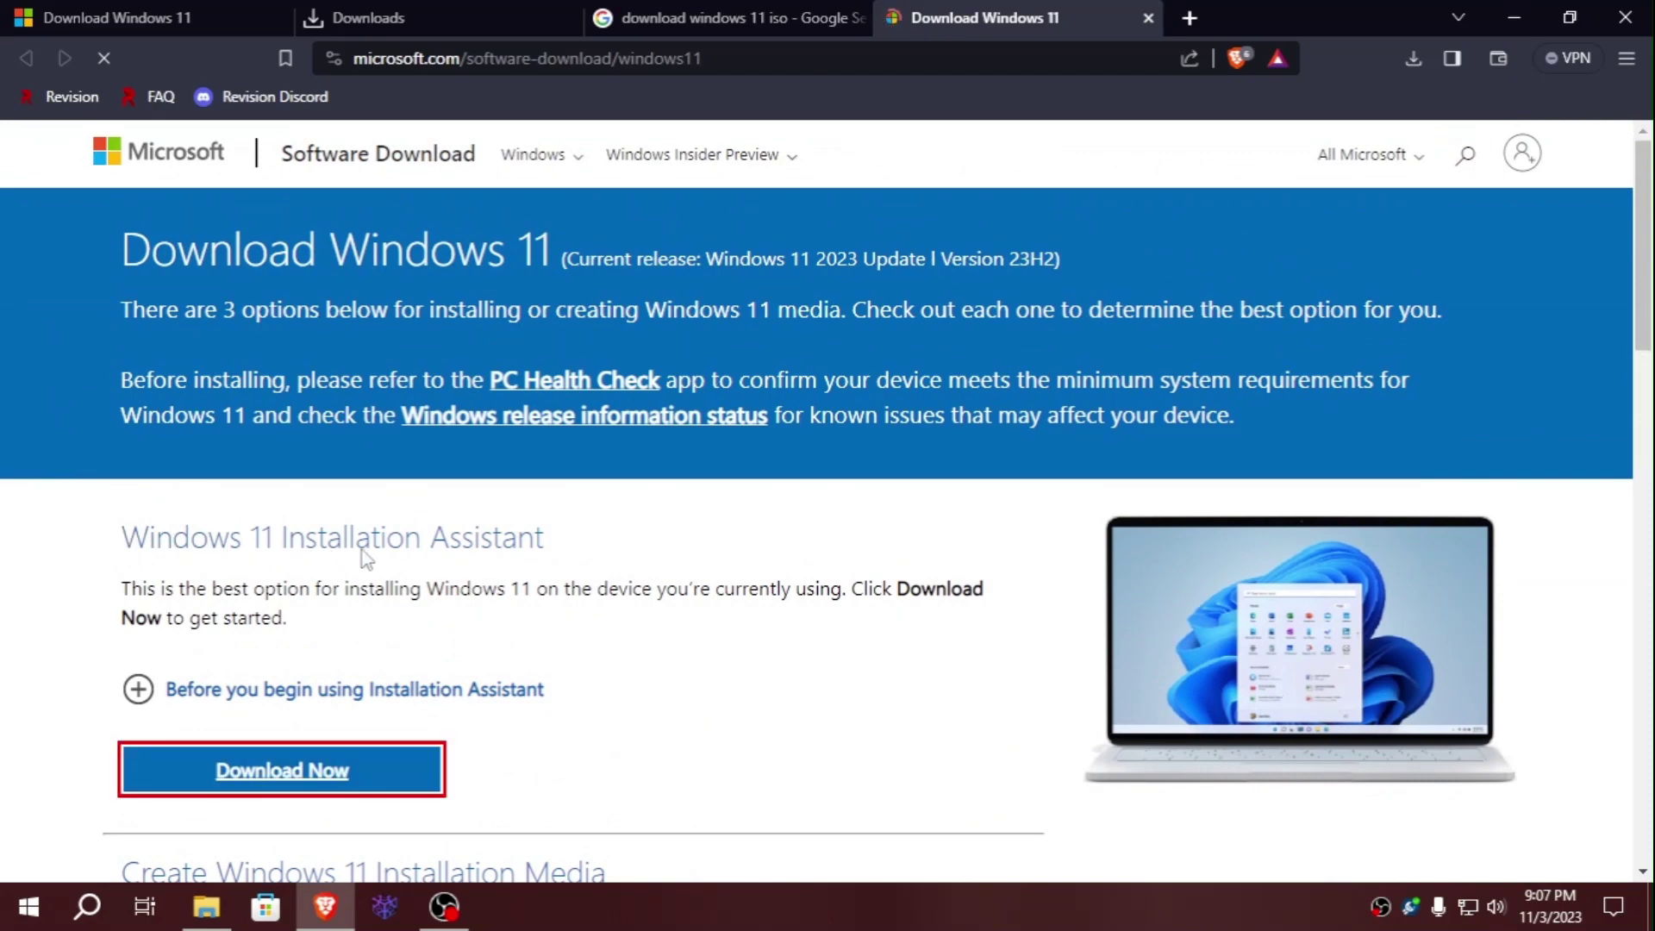
pyautogui.scroll(-3, 358, 552)
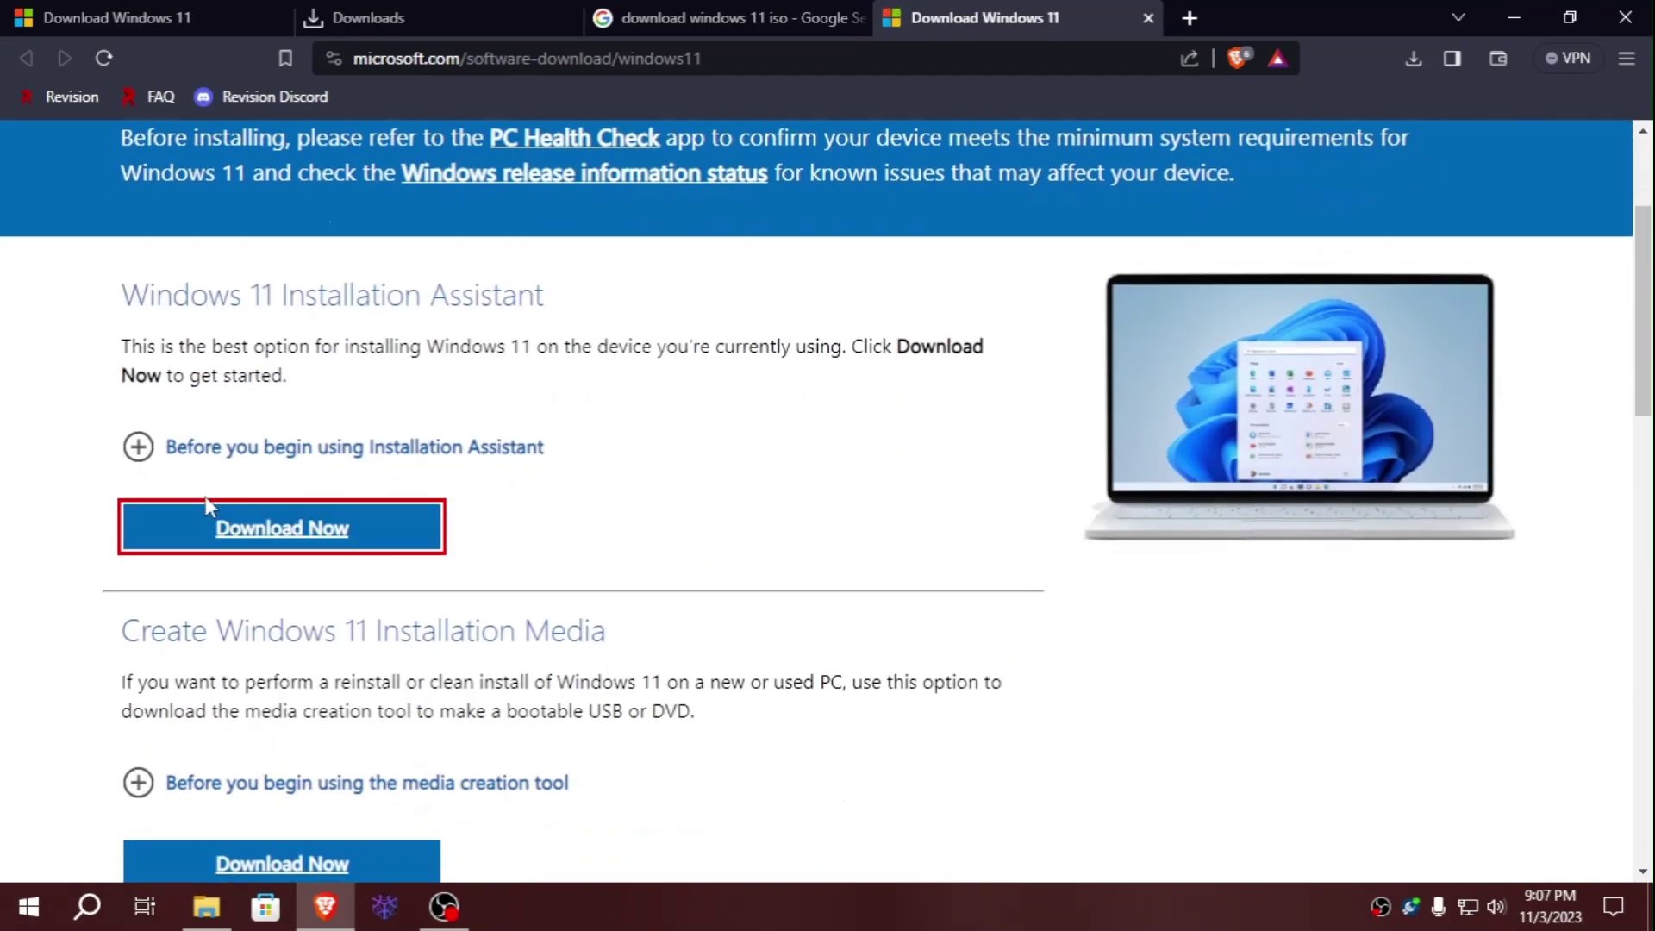
pyautogui.click(138, 447)
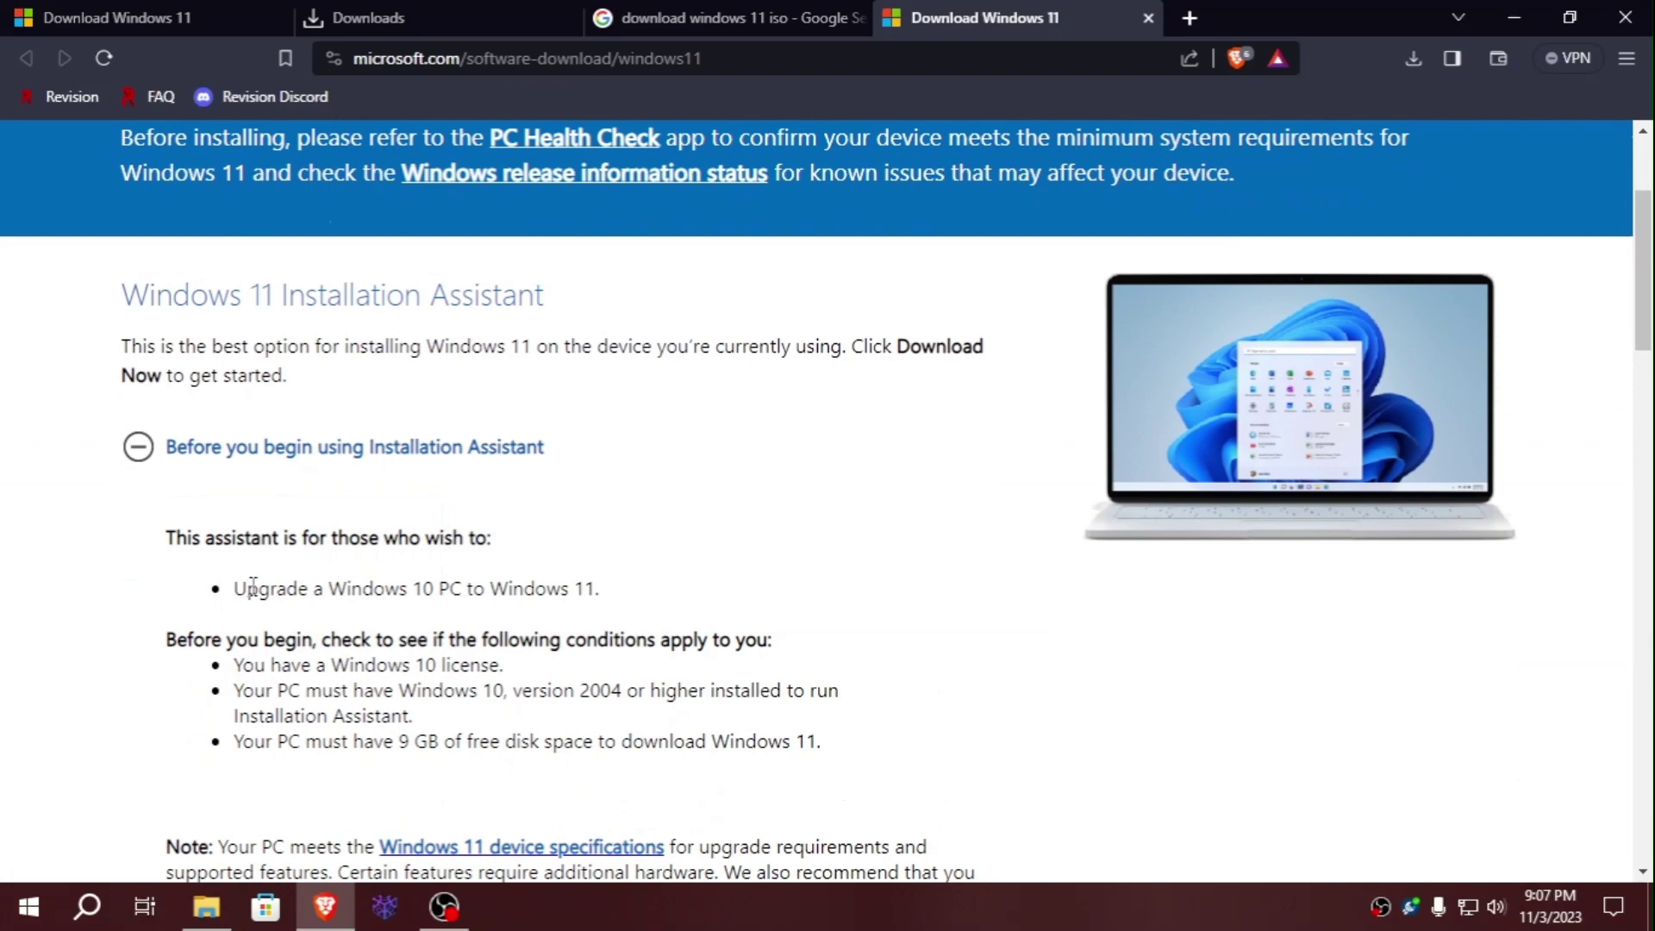
pyautogui.moveTo(248, 589); pyautogui.dragTo(601, 582)
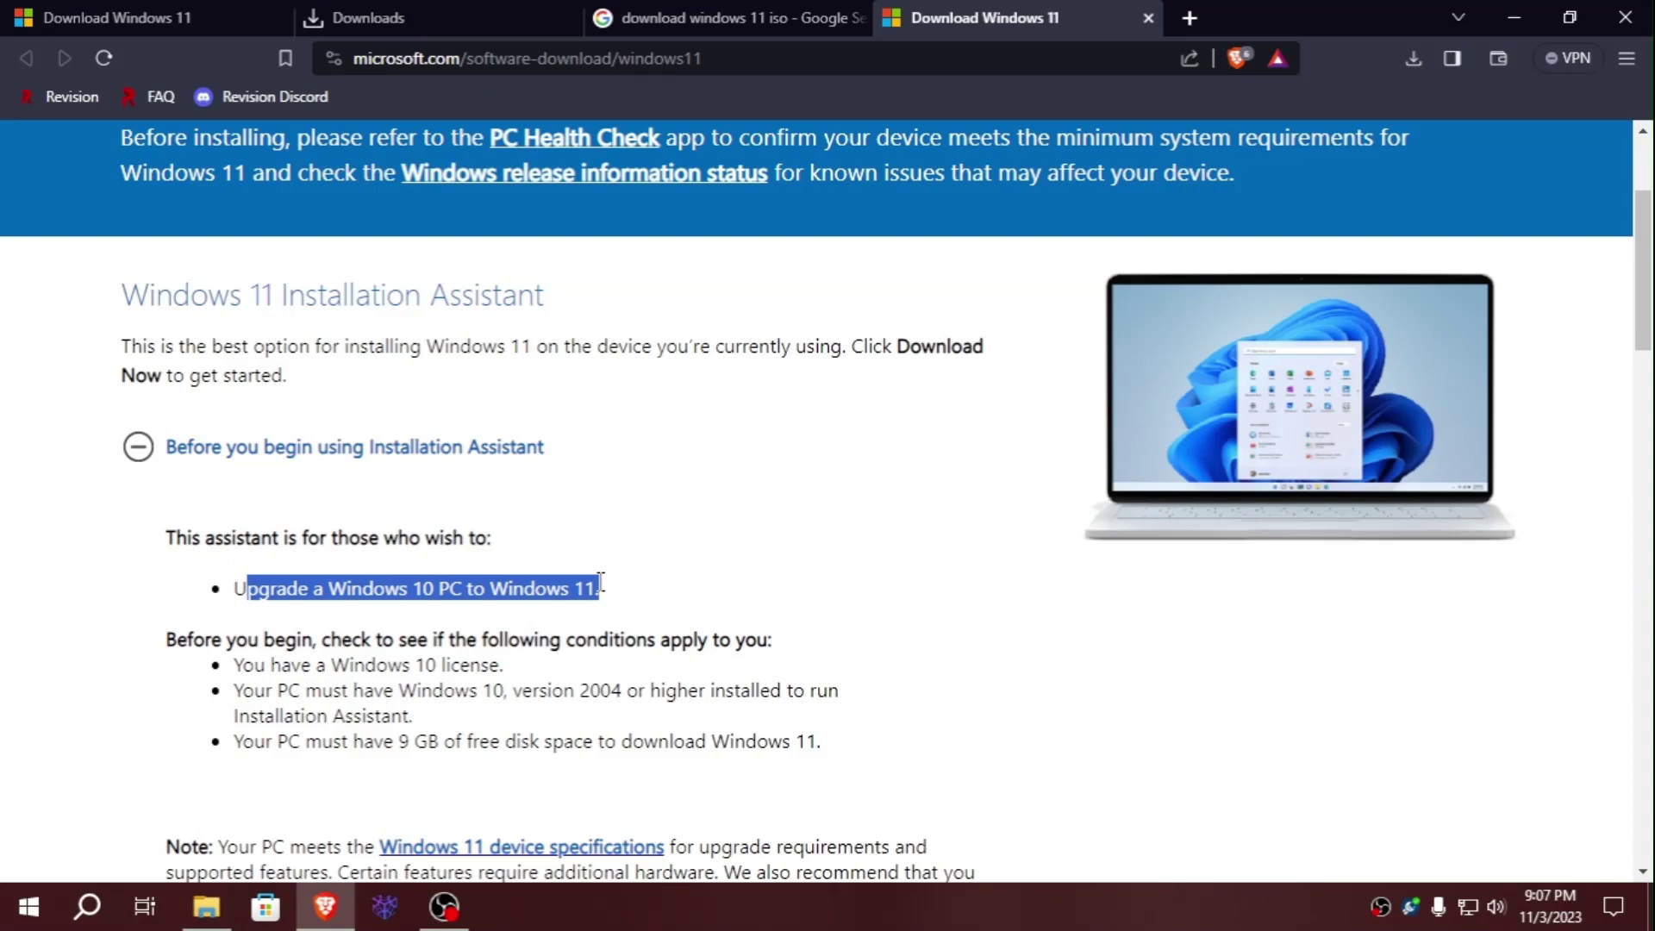
pyautogui.scroll(-3, 600, 582)
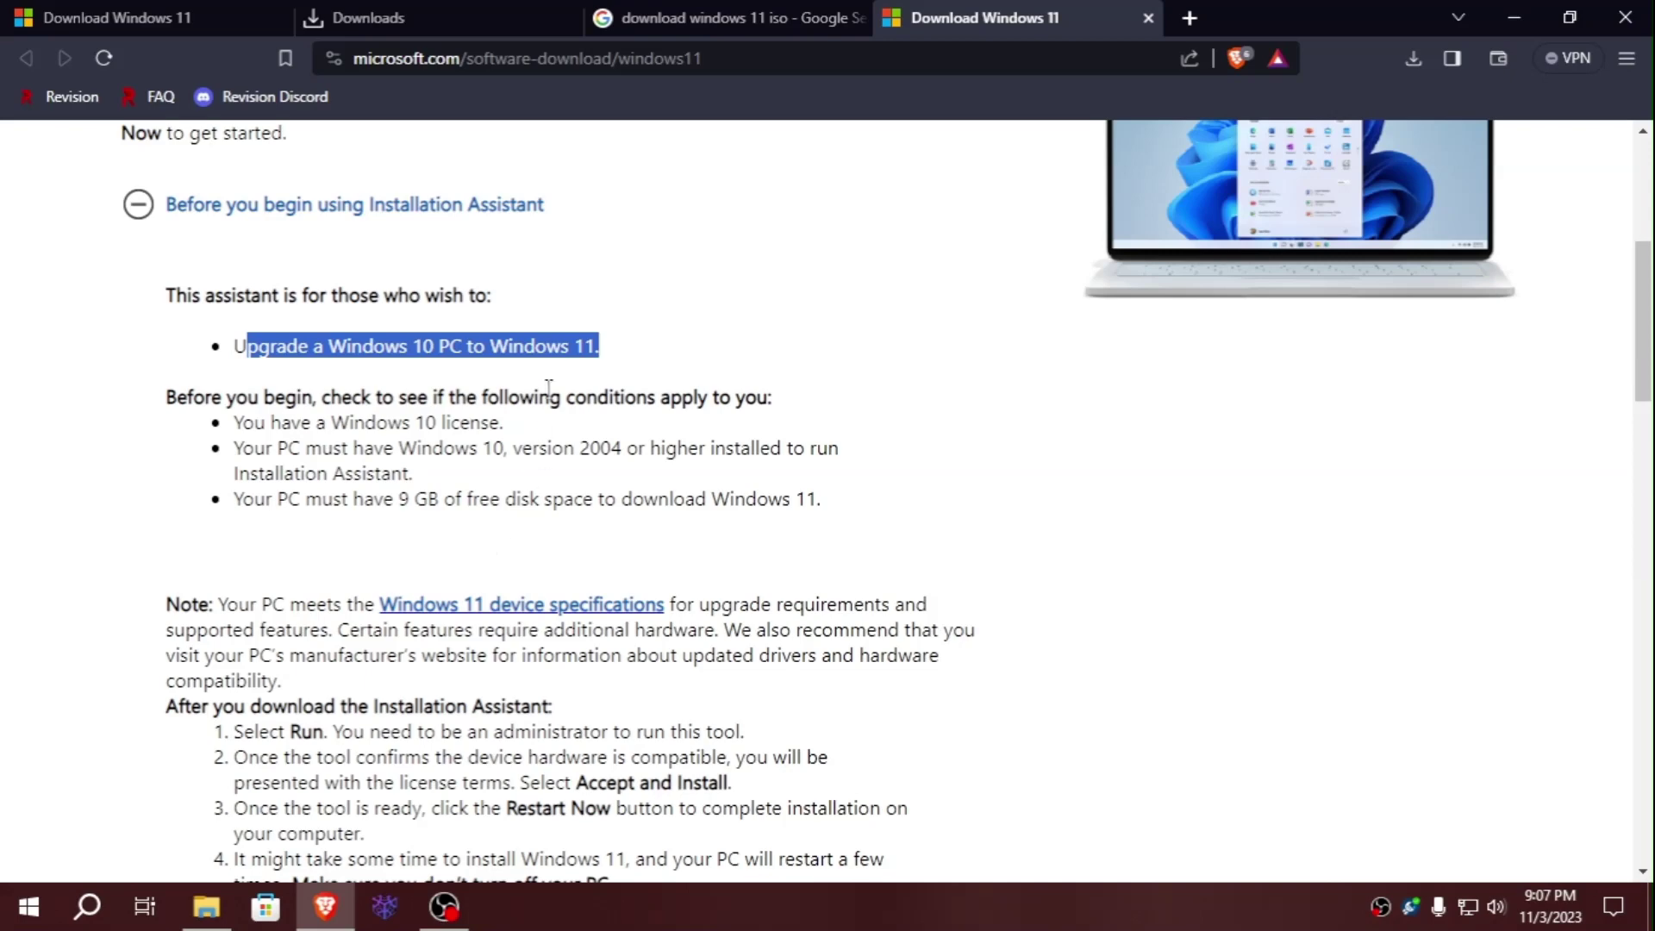
pyautogui.moveTo(156, 402); pyautogui.dragTo(743, 397)
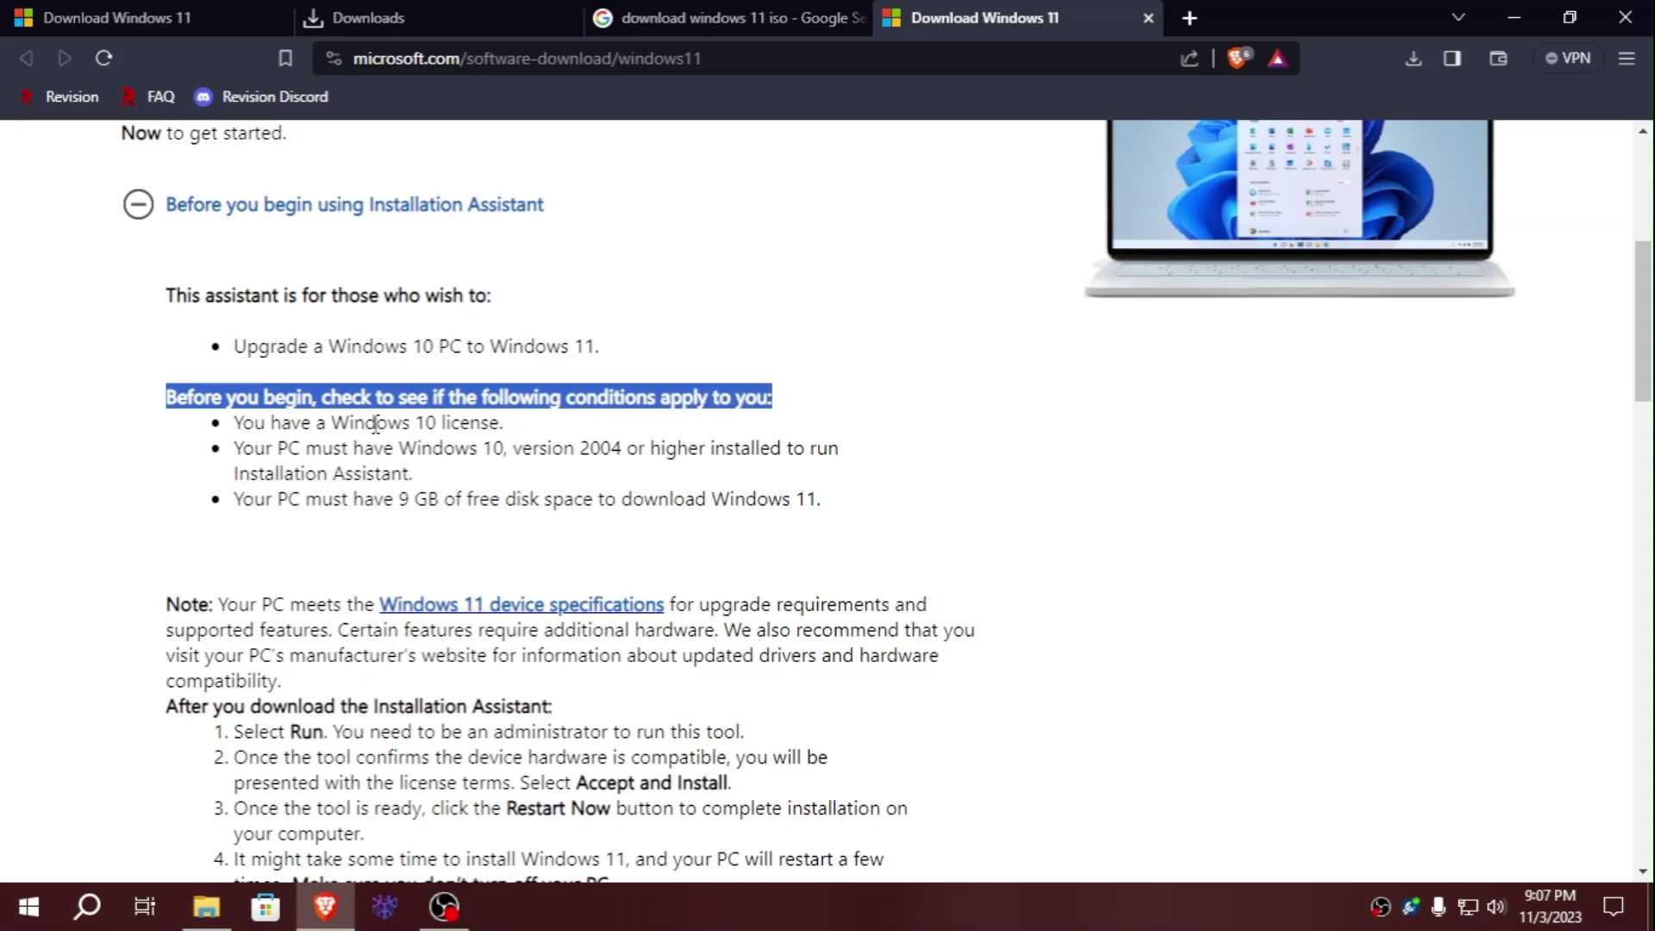
pyautogui.moveTo(331, 422); pyautogui.dragTo(549, 434)
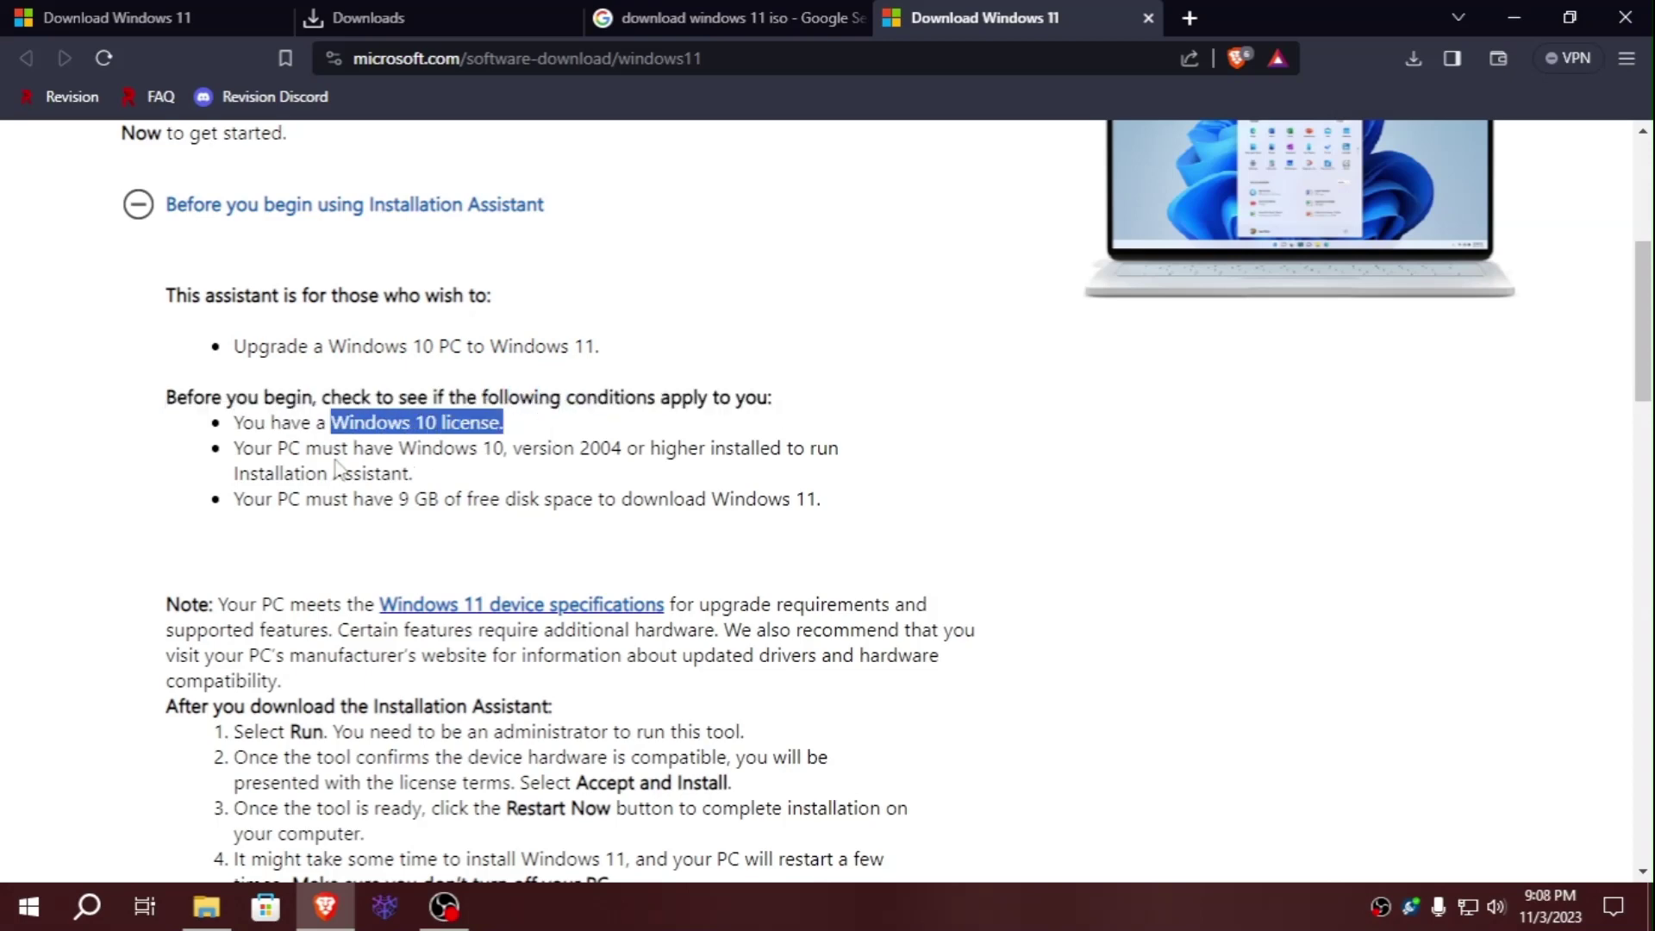
pyautogui.moveTo(278, 448); pyautogui.dragTo(498, 448)
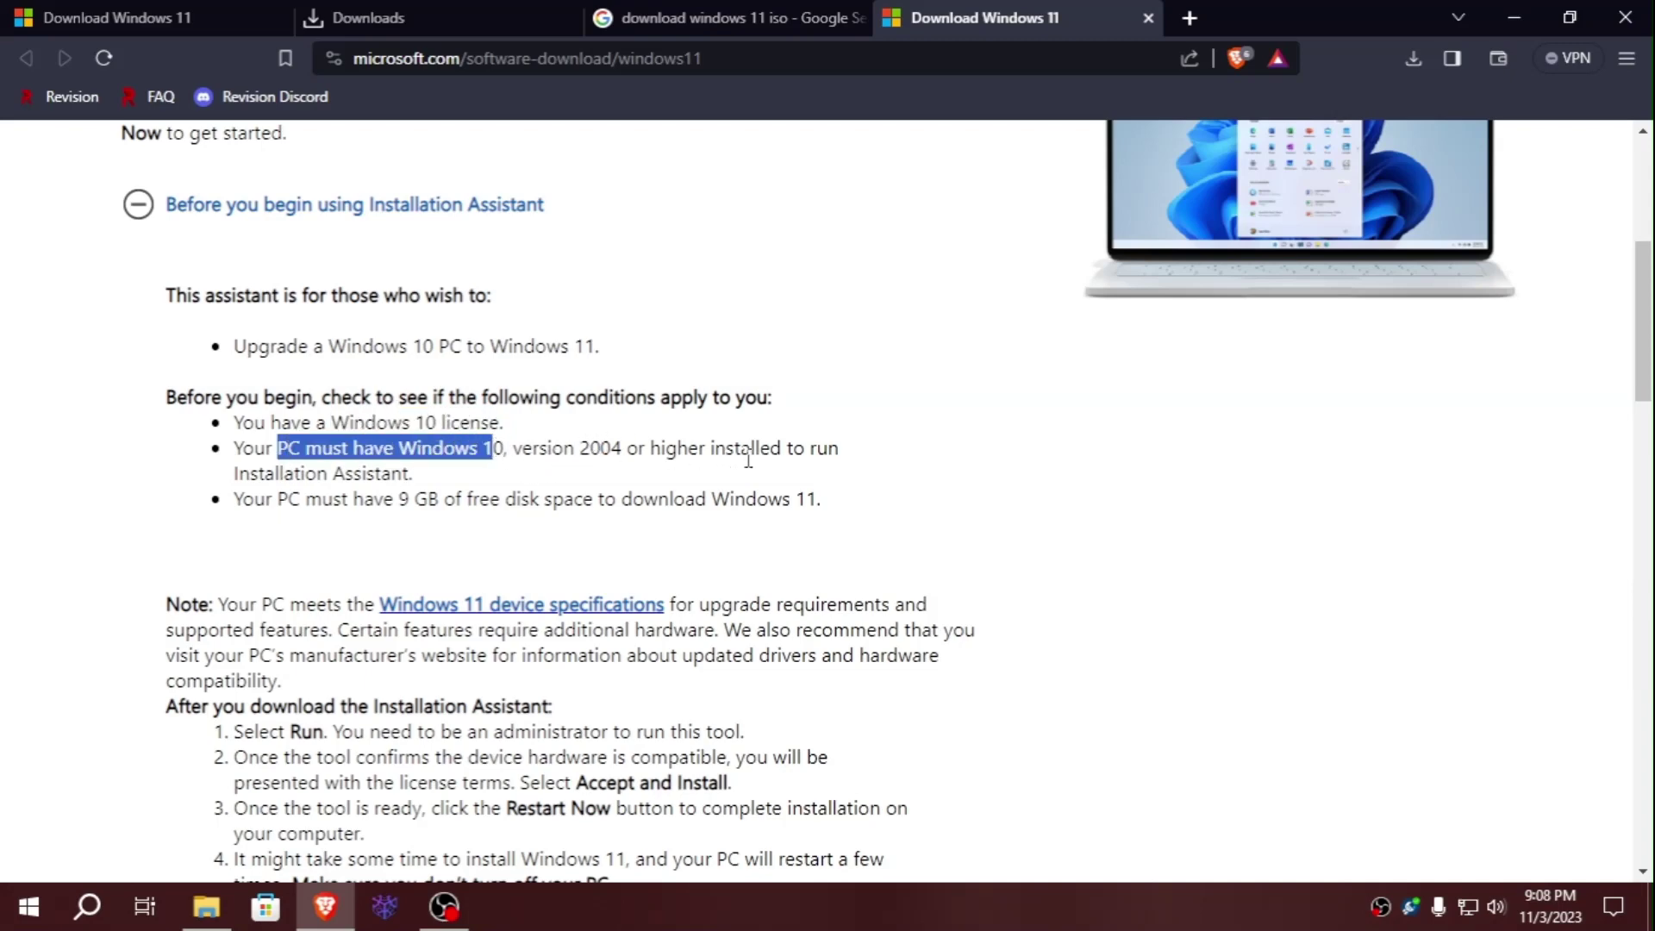
pyautogui.click(237, 485)
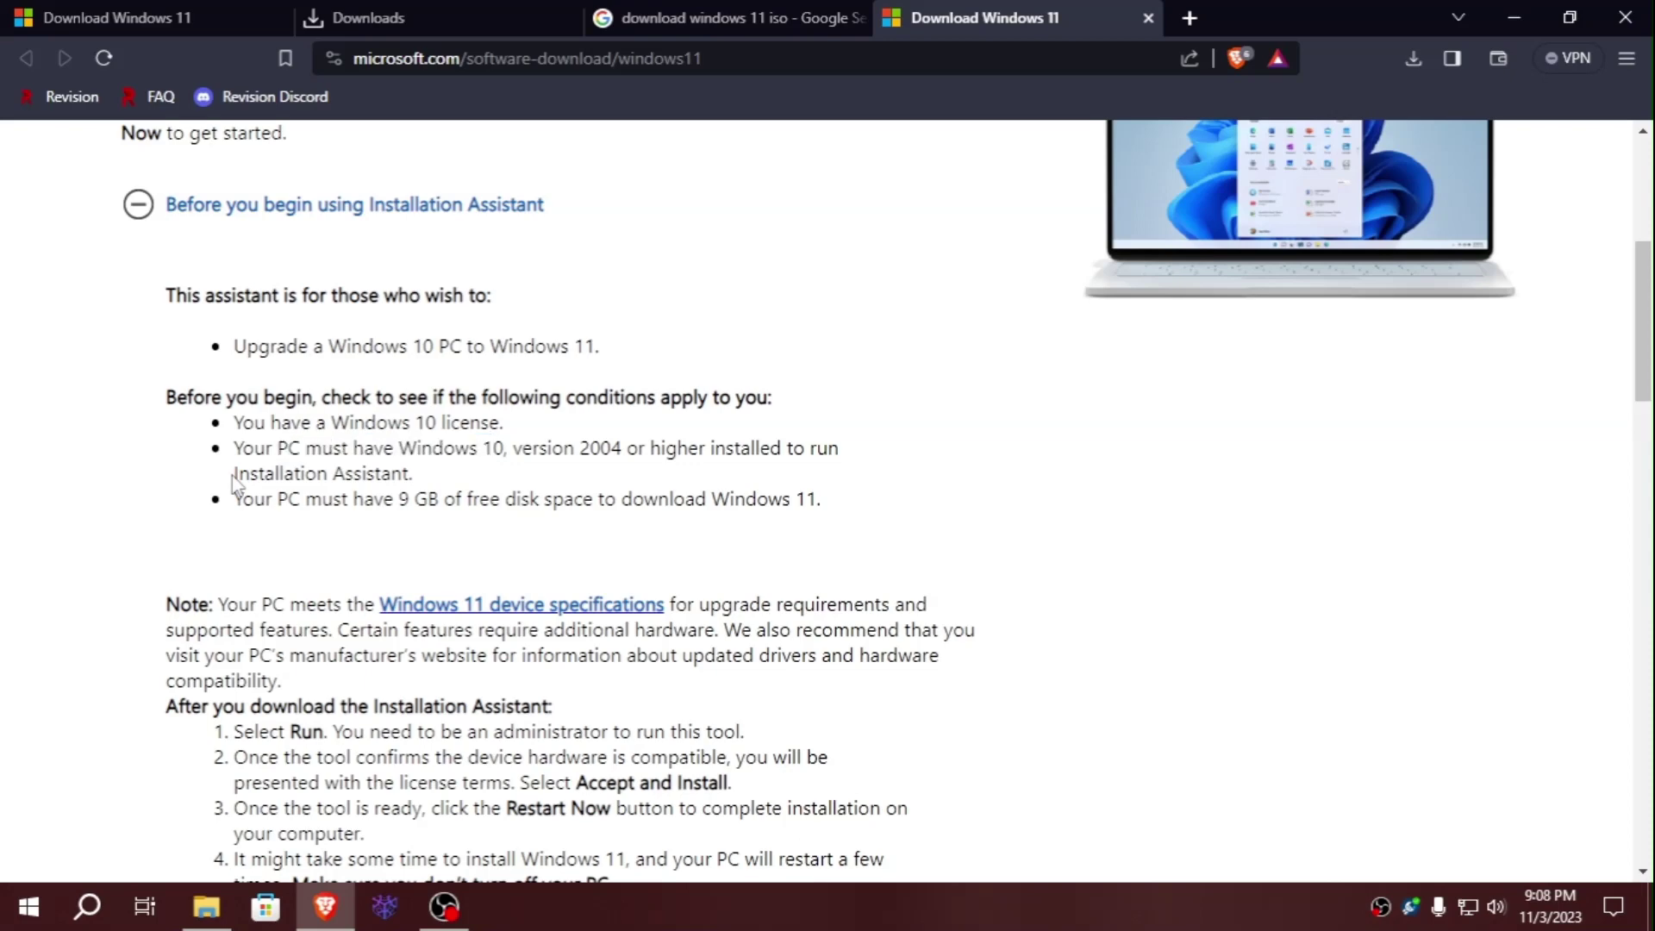
pyautogui.moveTo(272, 500); pyautogui.dragTo(834, 503)
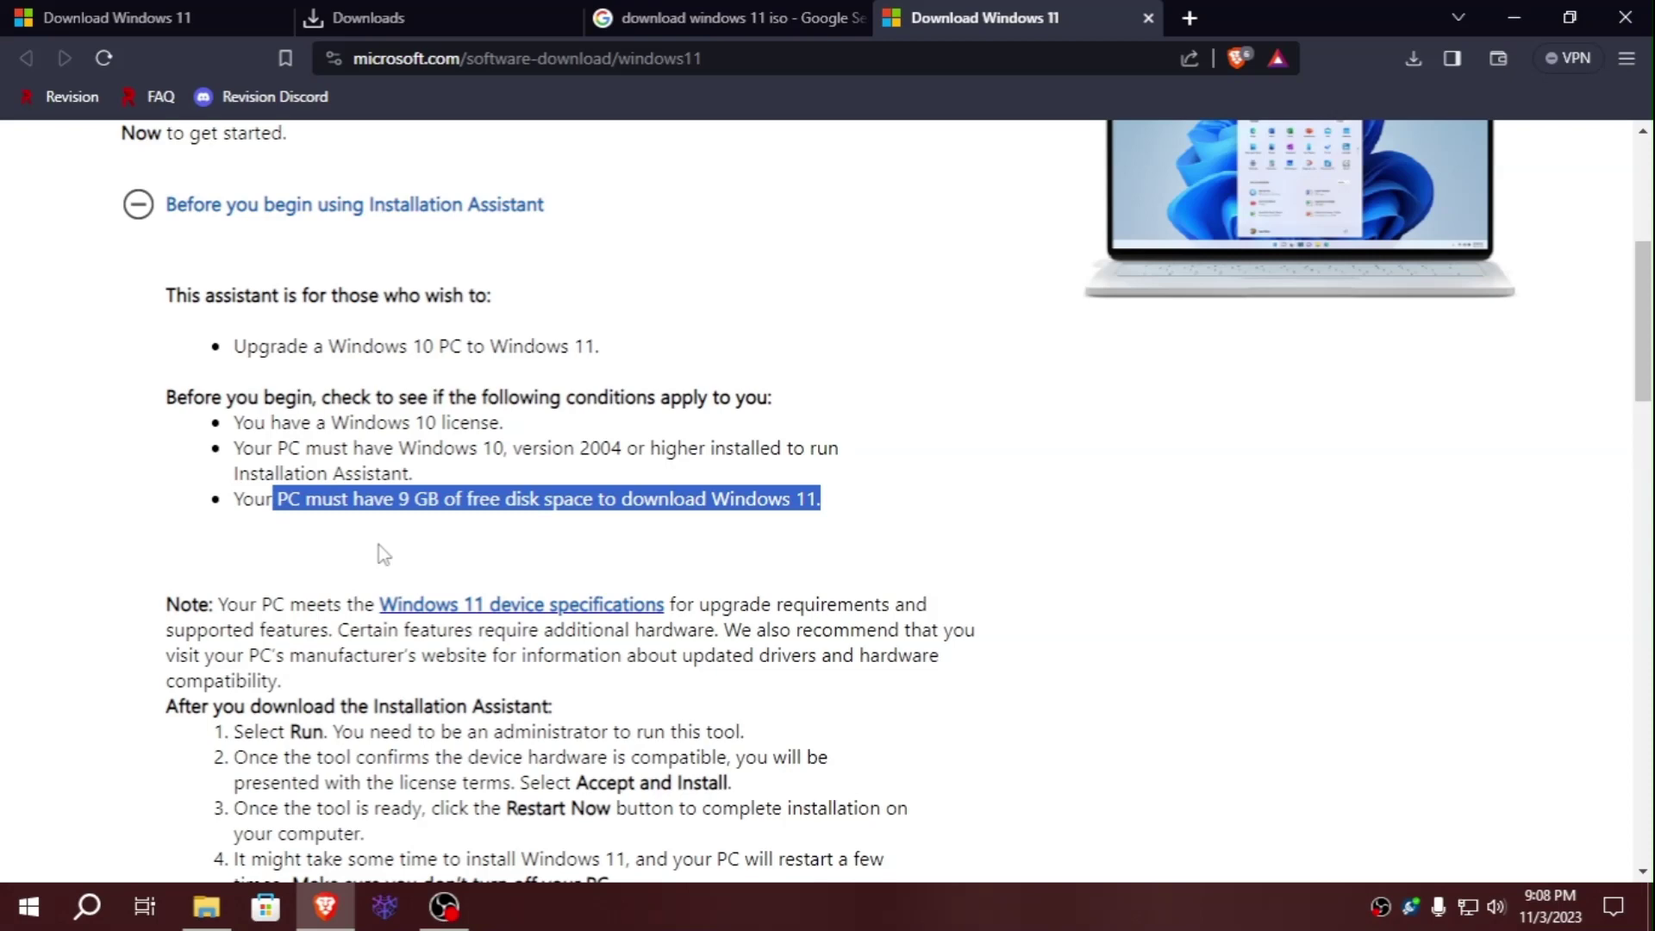
pyautogui.moveTo(234, 422); pyautogui.dragTo(559, 422)
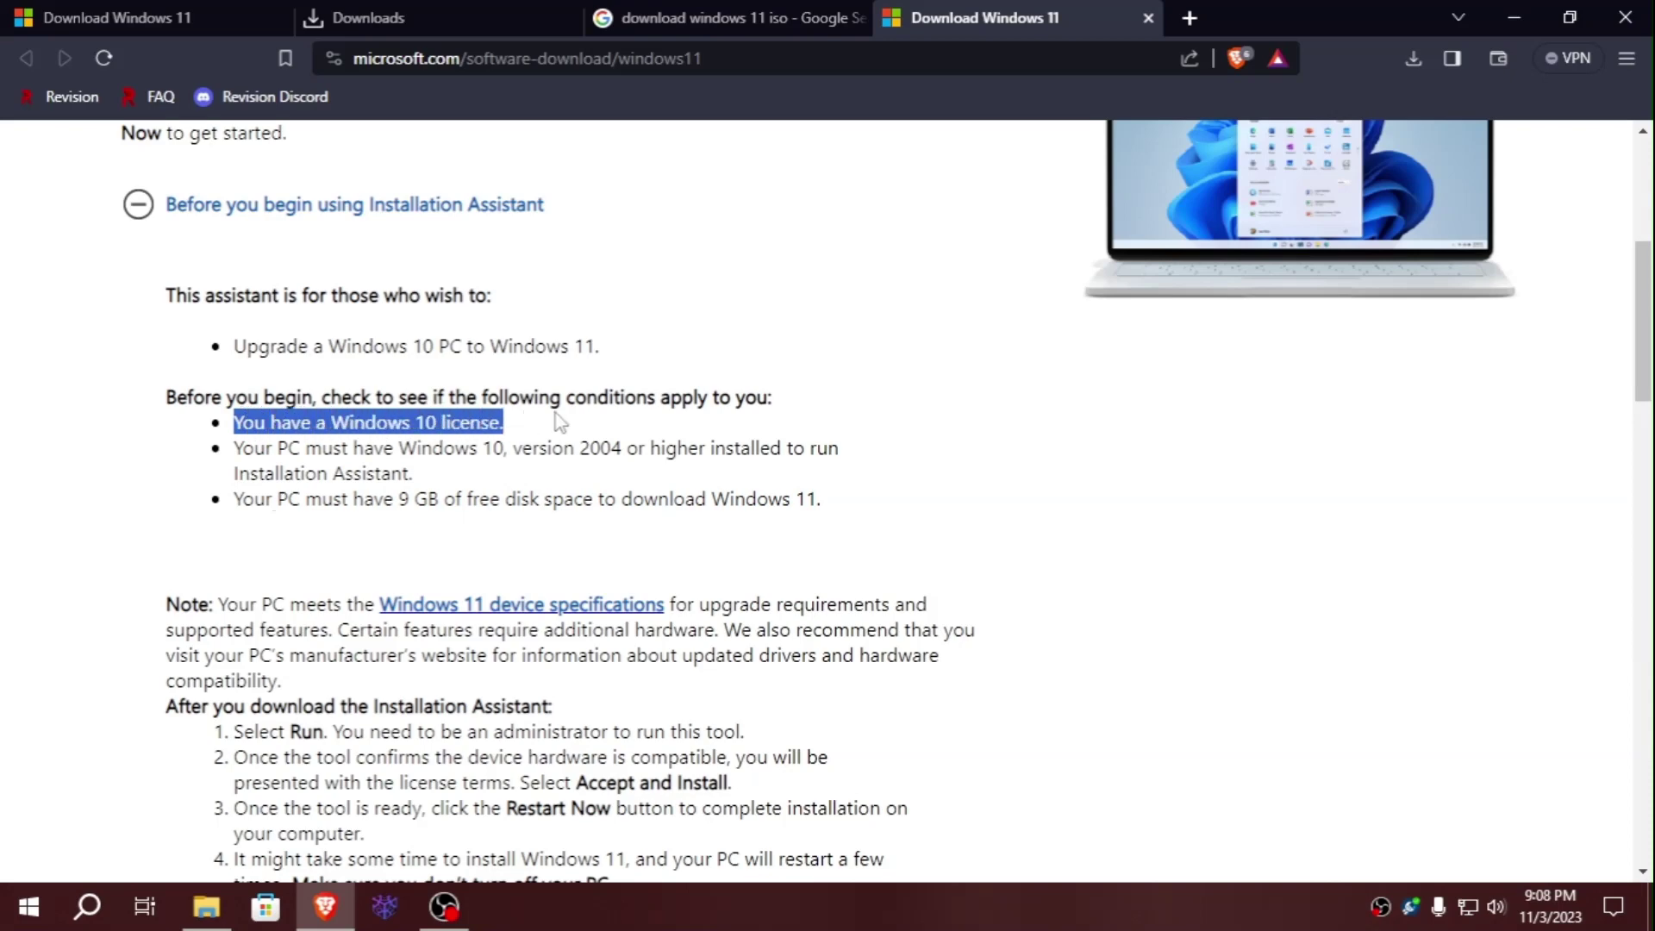
# Review the Create Windows 11 Installation Media section and continue to the Disk Image (ISO) section
pyautogui.scroll(-7, 558, 422)
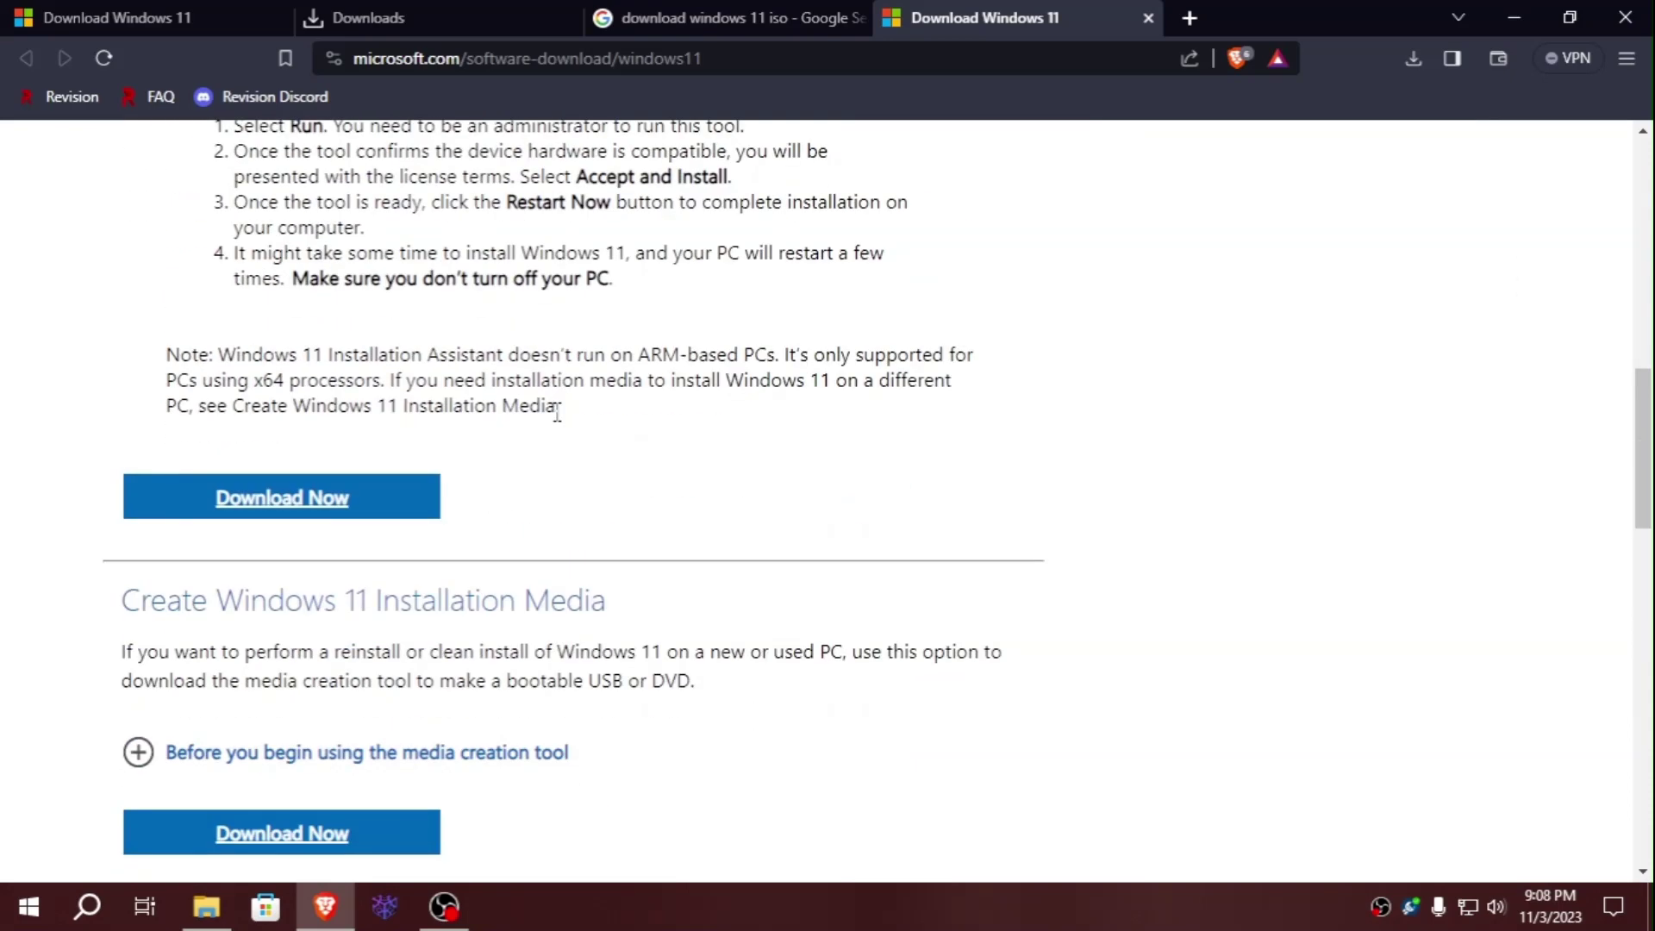
pyautogui.scroll(-3, 557, 414)
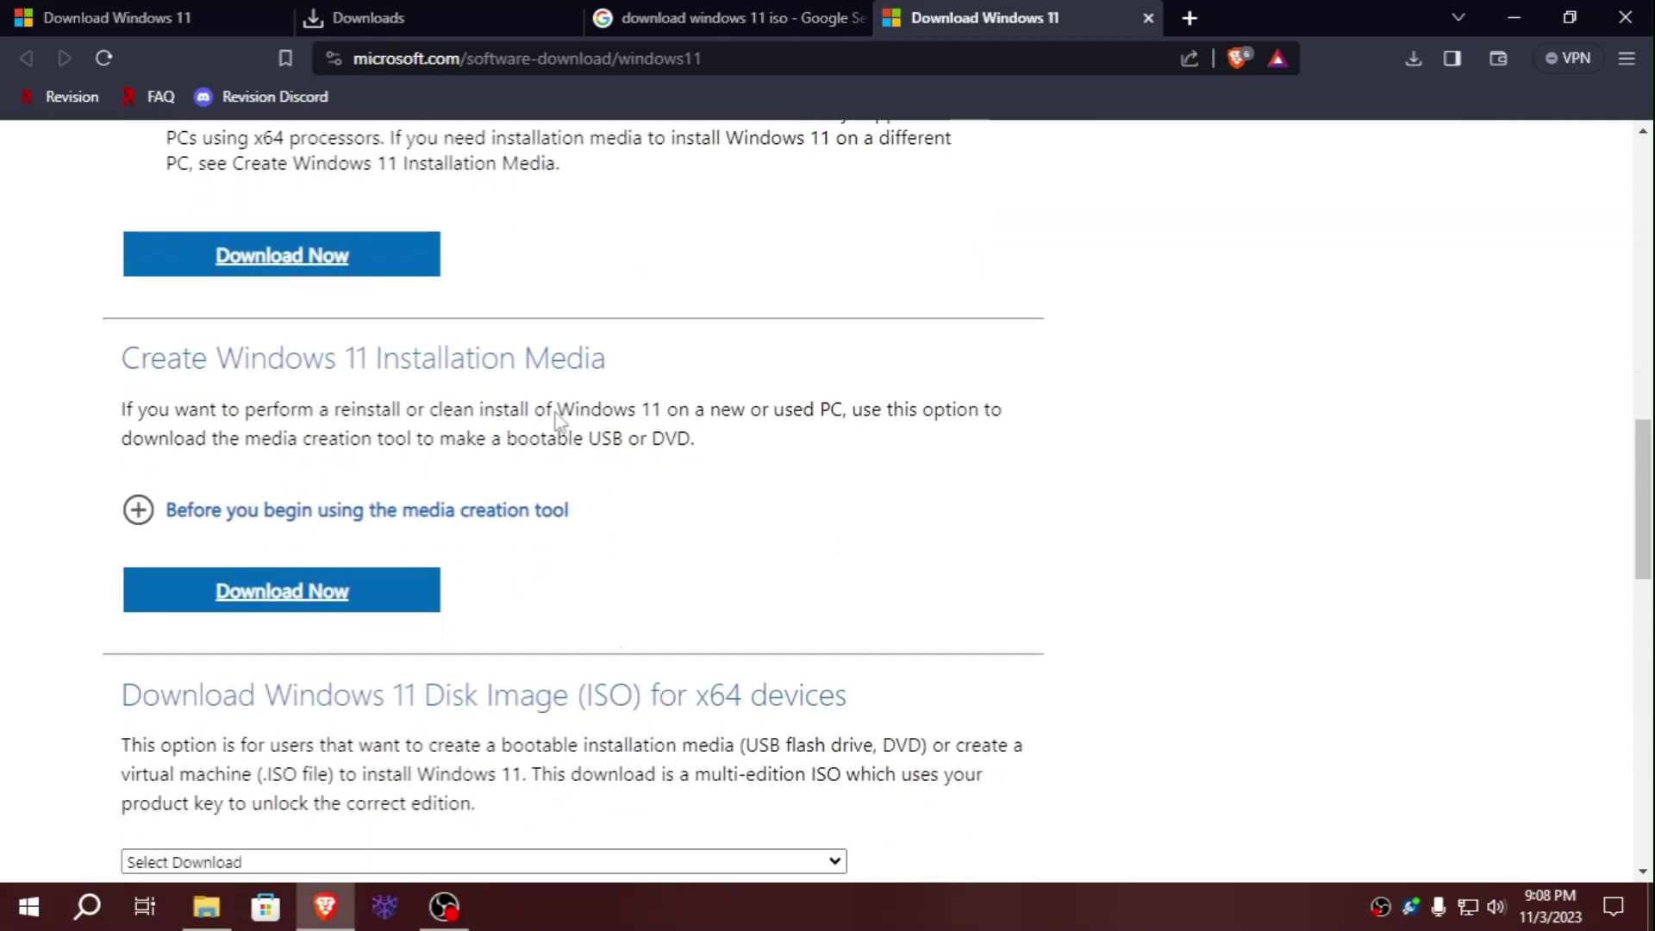
pyautogui.scroll(-1, 554, 421)
pyautogui.scroll(1, 554, 422)
pyautogui.scroll(-1, 221, 373)
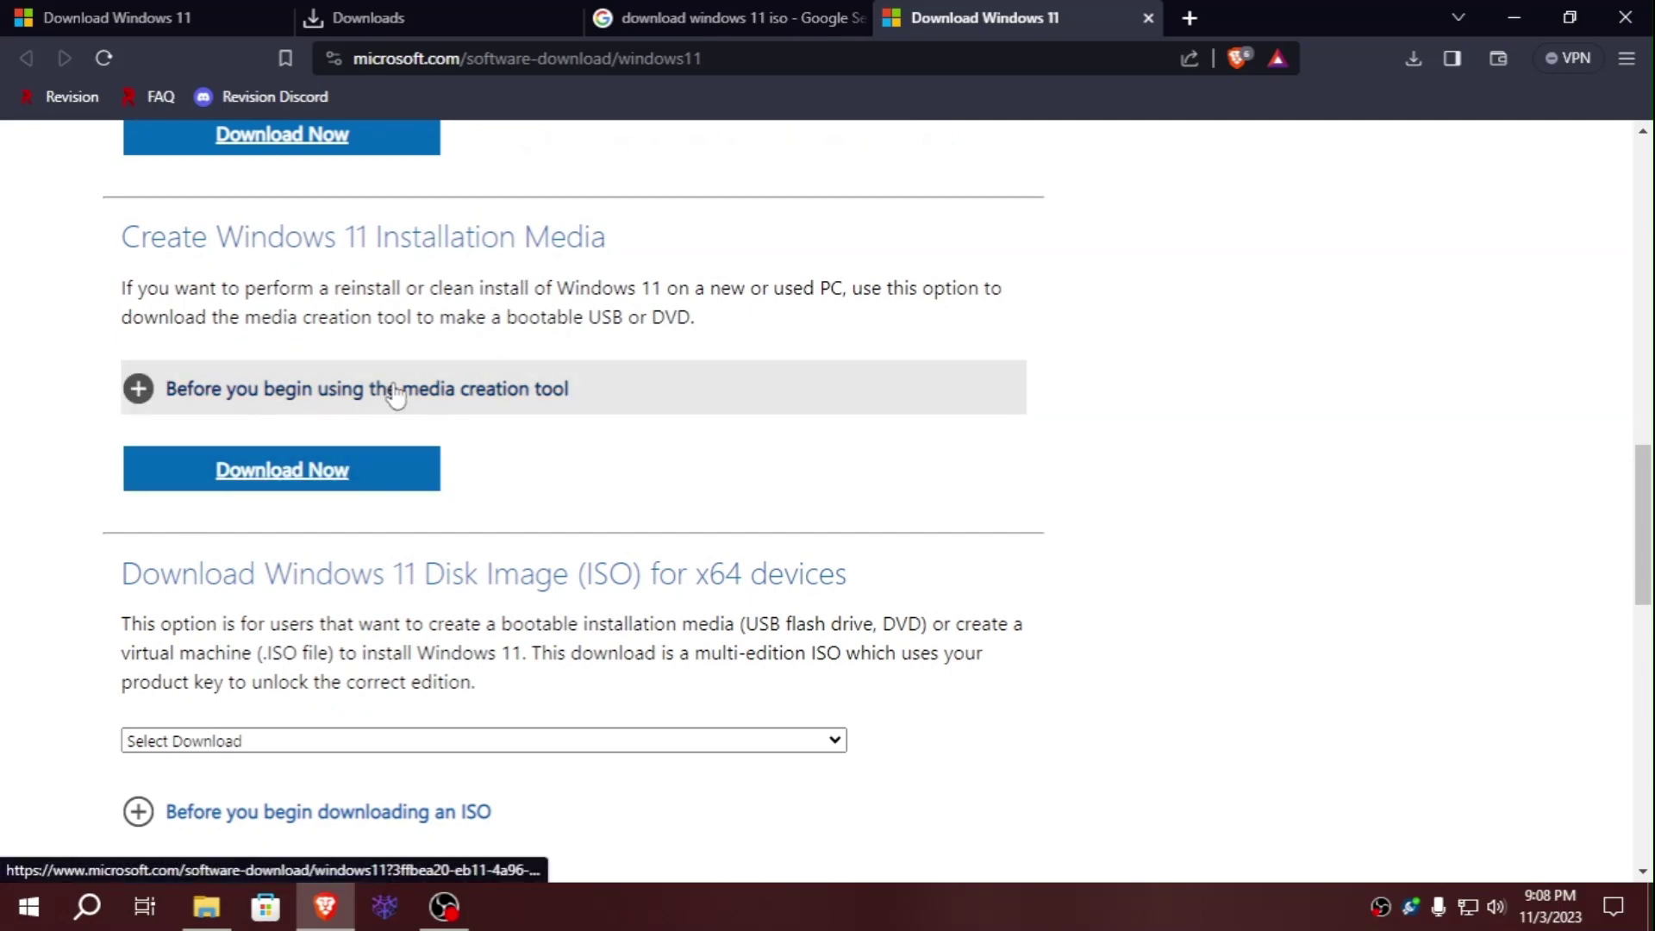
pyautogui.scroll(-2, 395, 384)
pyautogui.scroll(2, 405, 384)
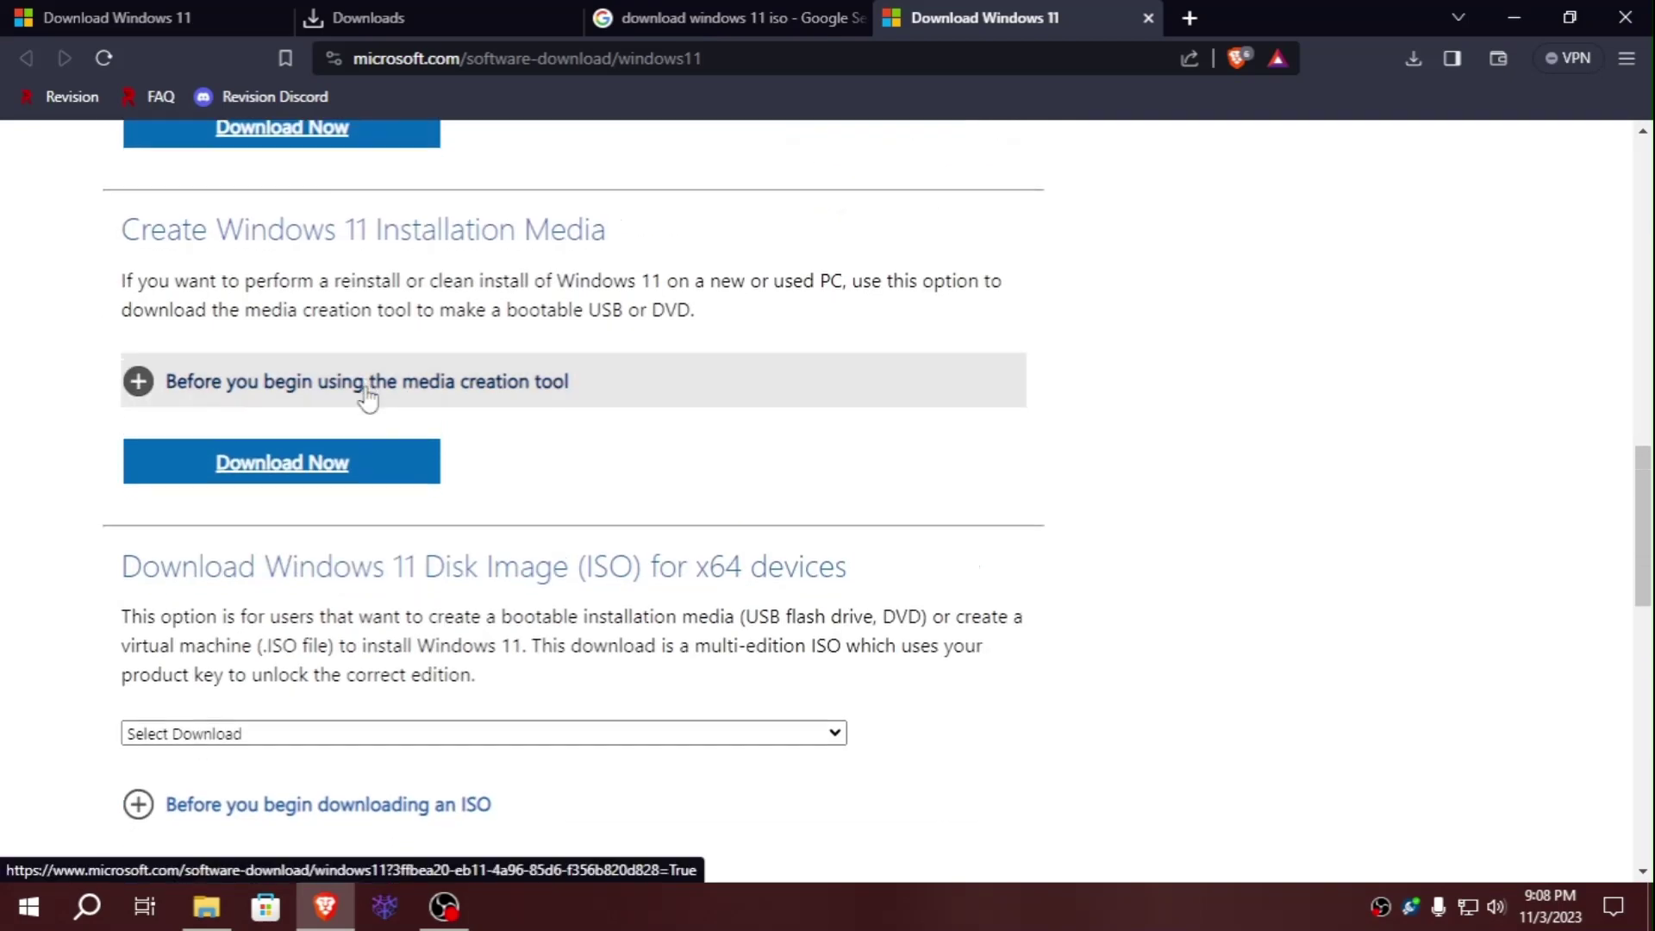
pyautogui.scroll(-2, 163, 333)
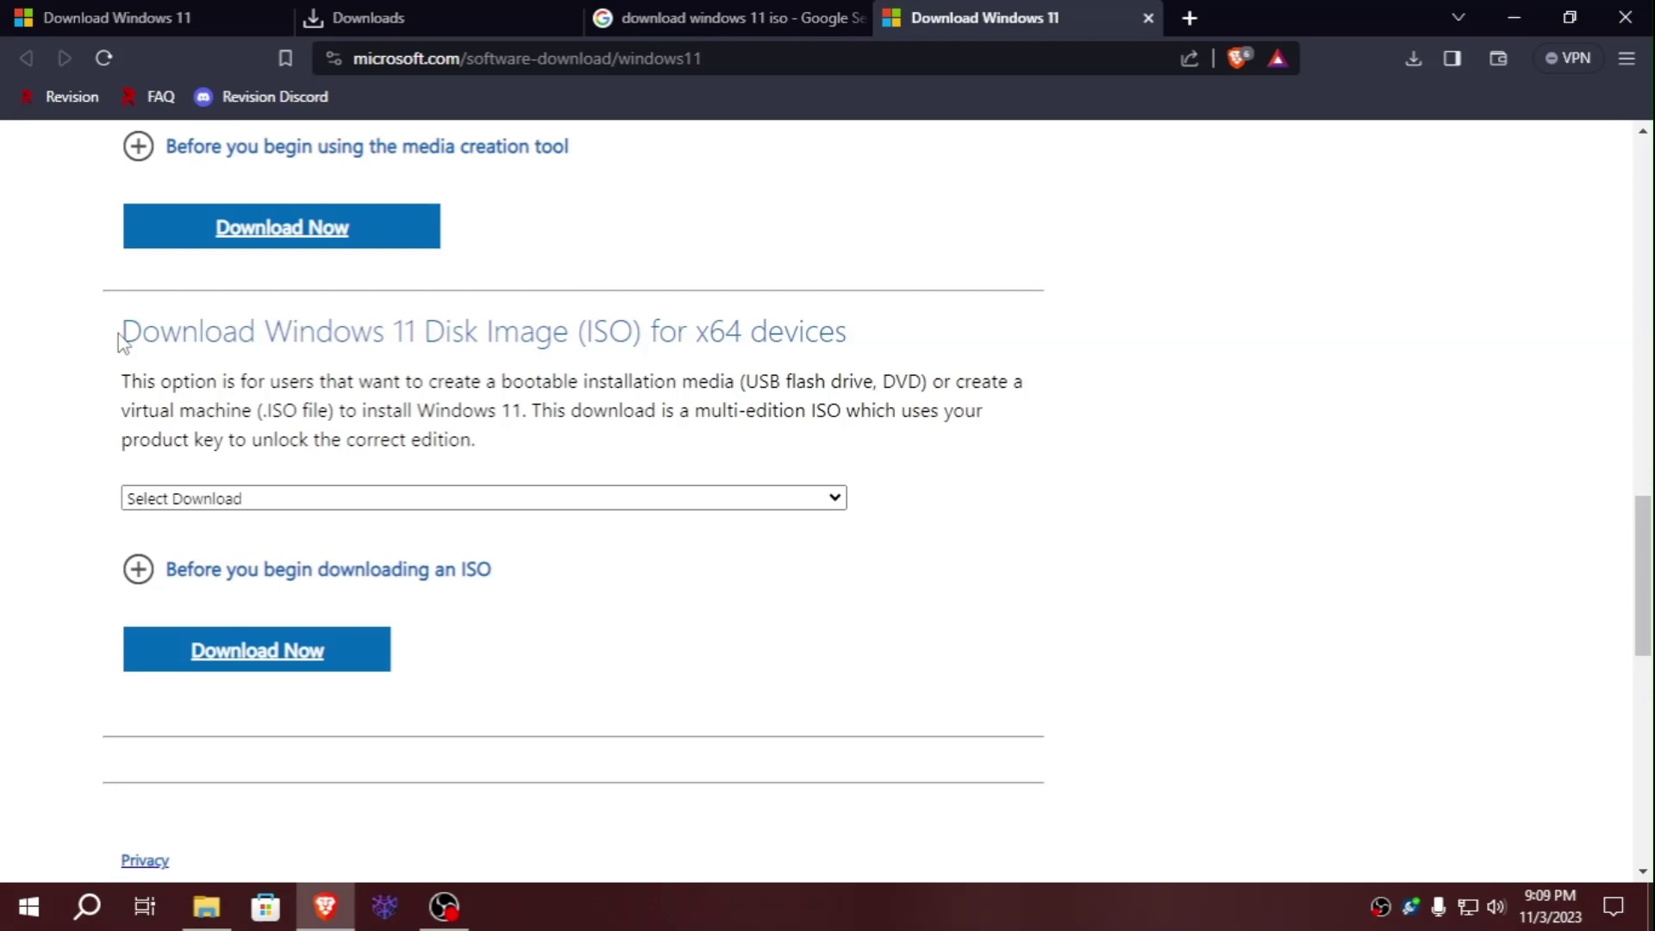
# Choose Windows 11 (multi-edition ISO for x64 devices) as the download in the Disk Image (ISO) section
pyautogui.moveTo(142, 332); pyautogui.dragTo(859, 341)
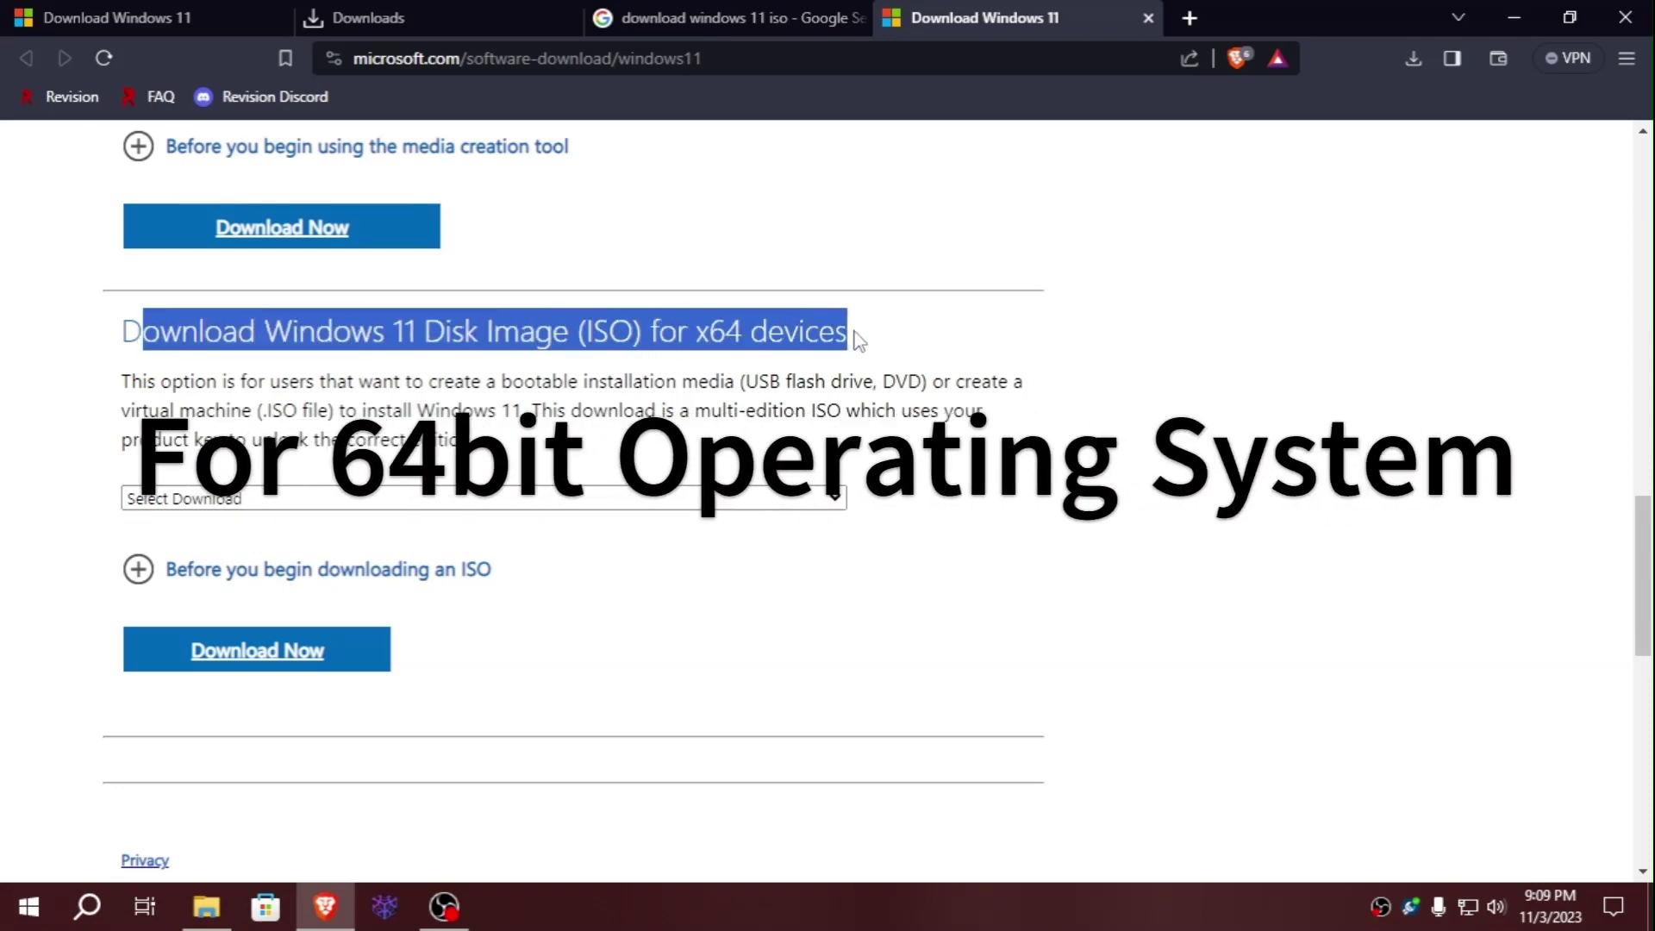
pyautogui.click(395, 500)
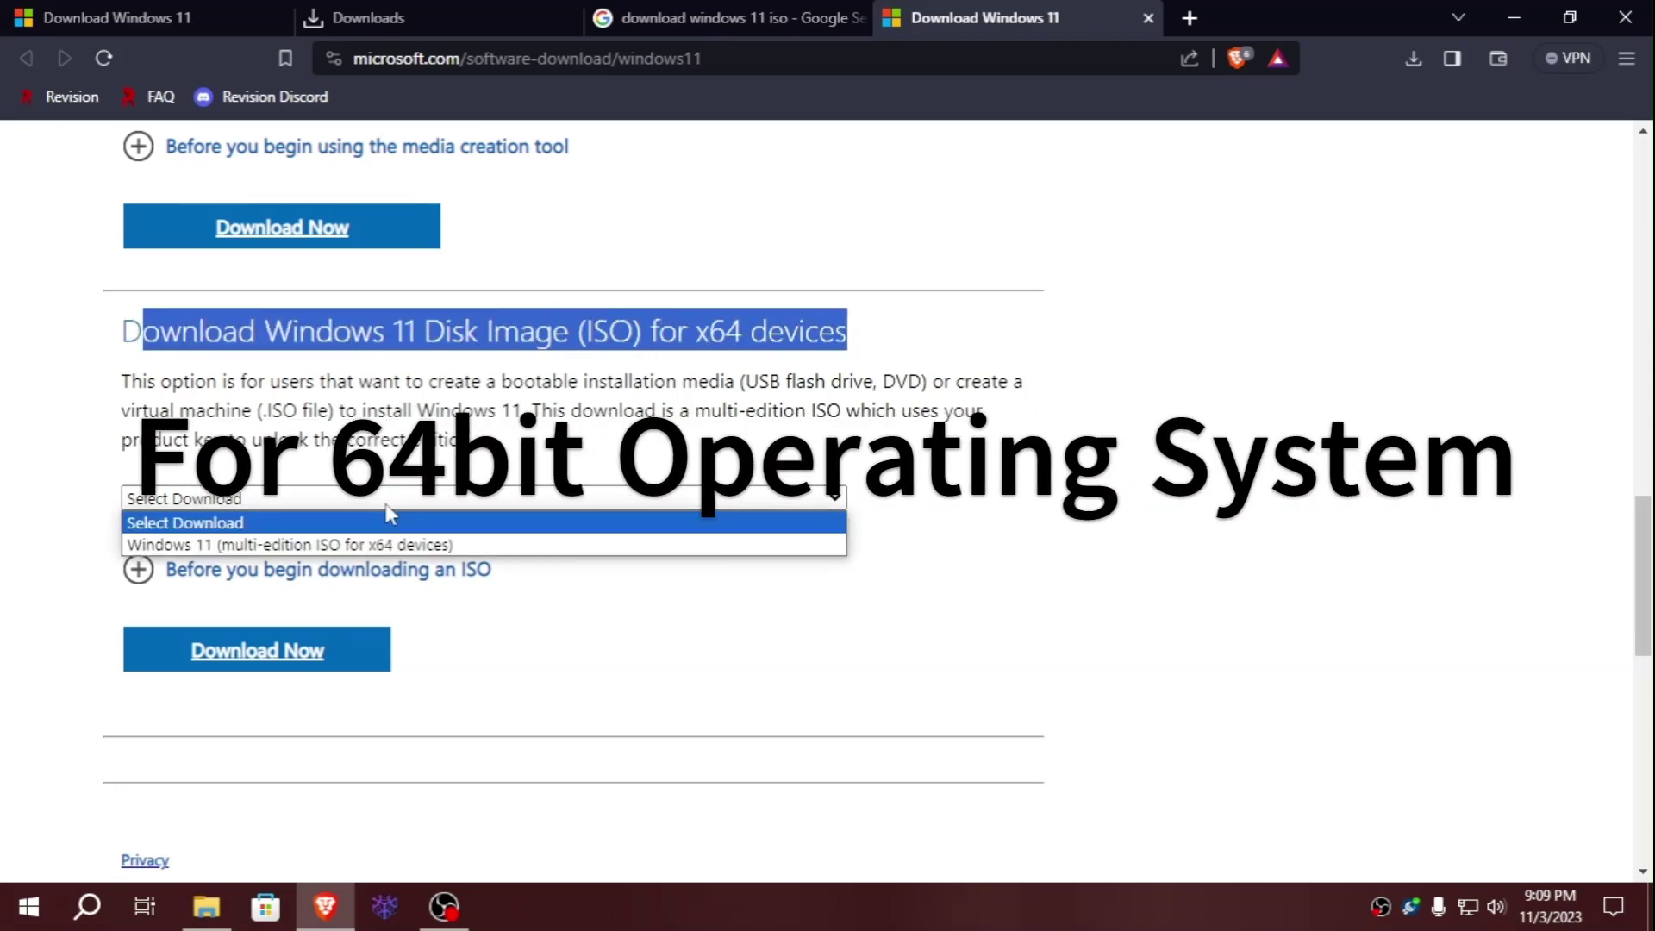
pyautogui.click(266, 546)
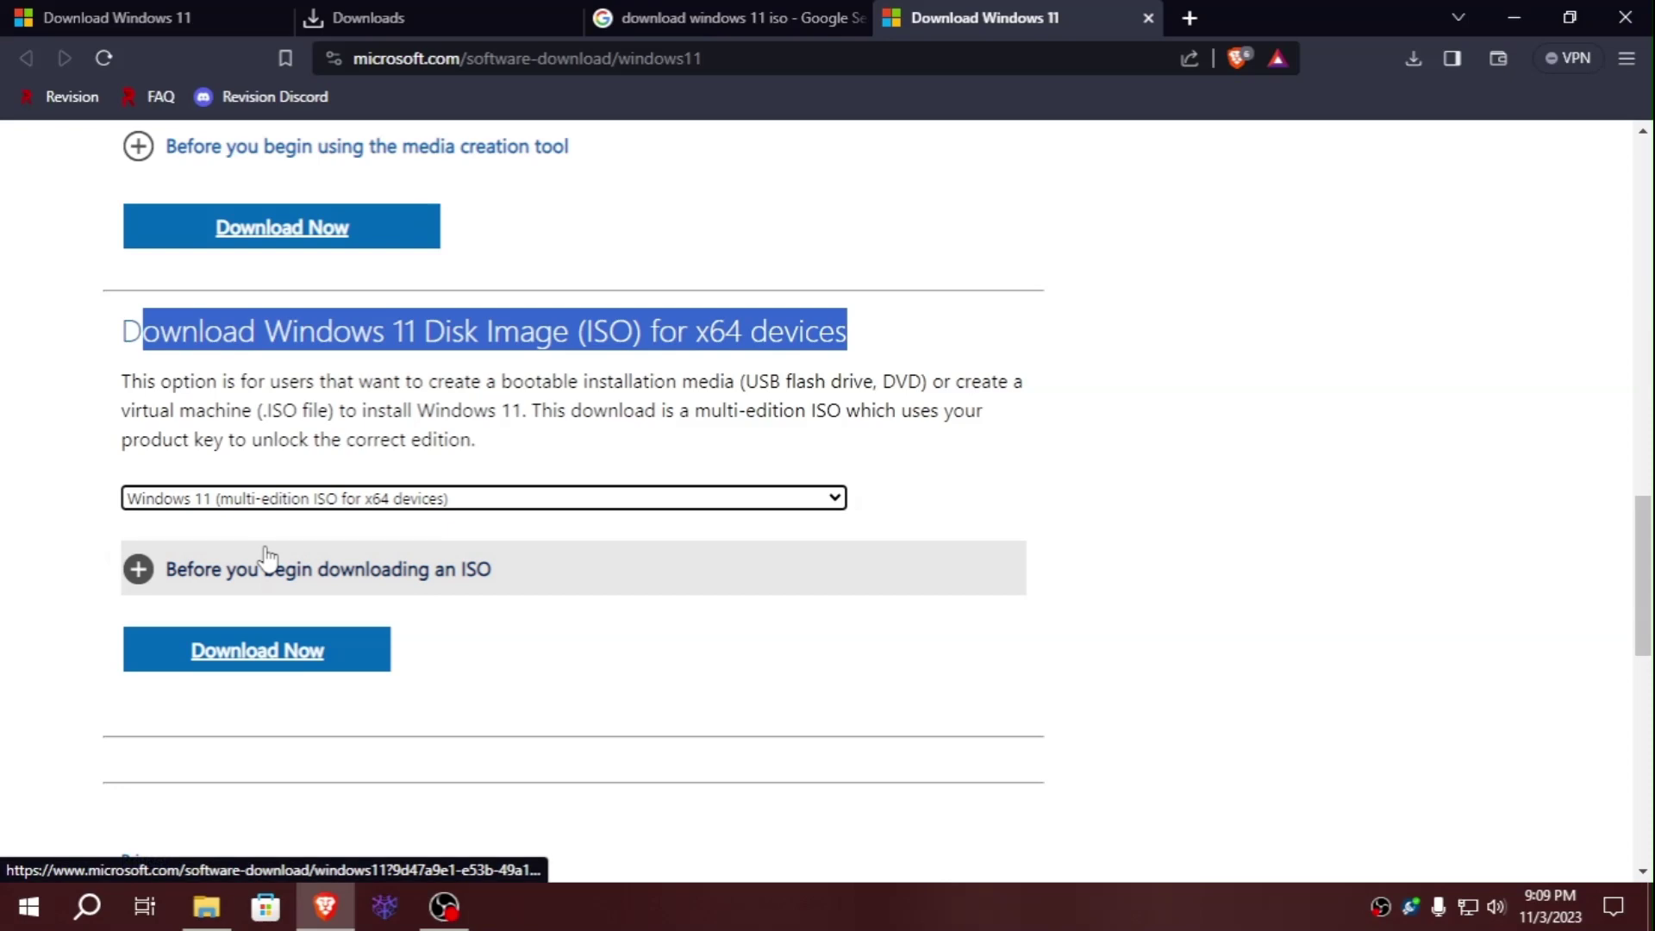
pyautogui.scroll(-1, 267, 561)
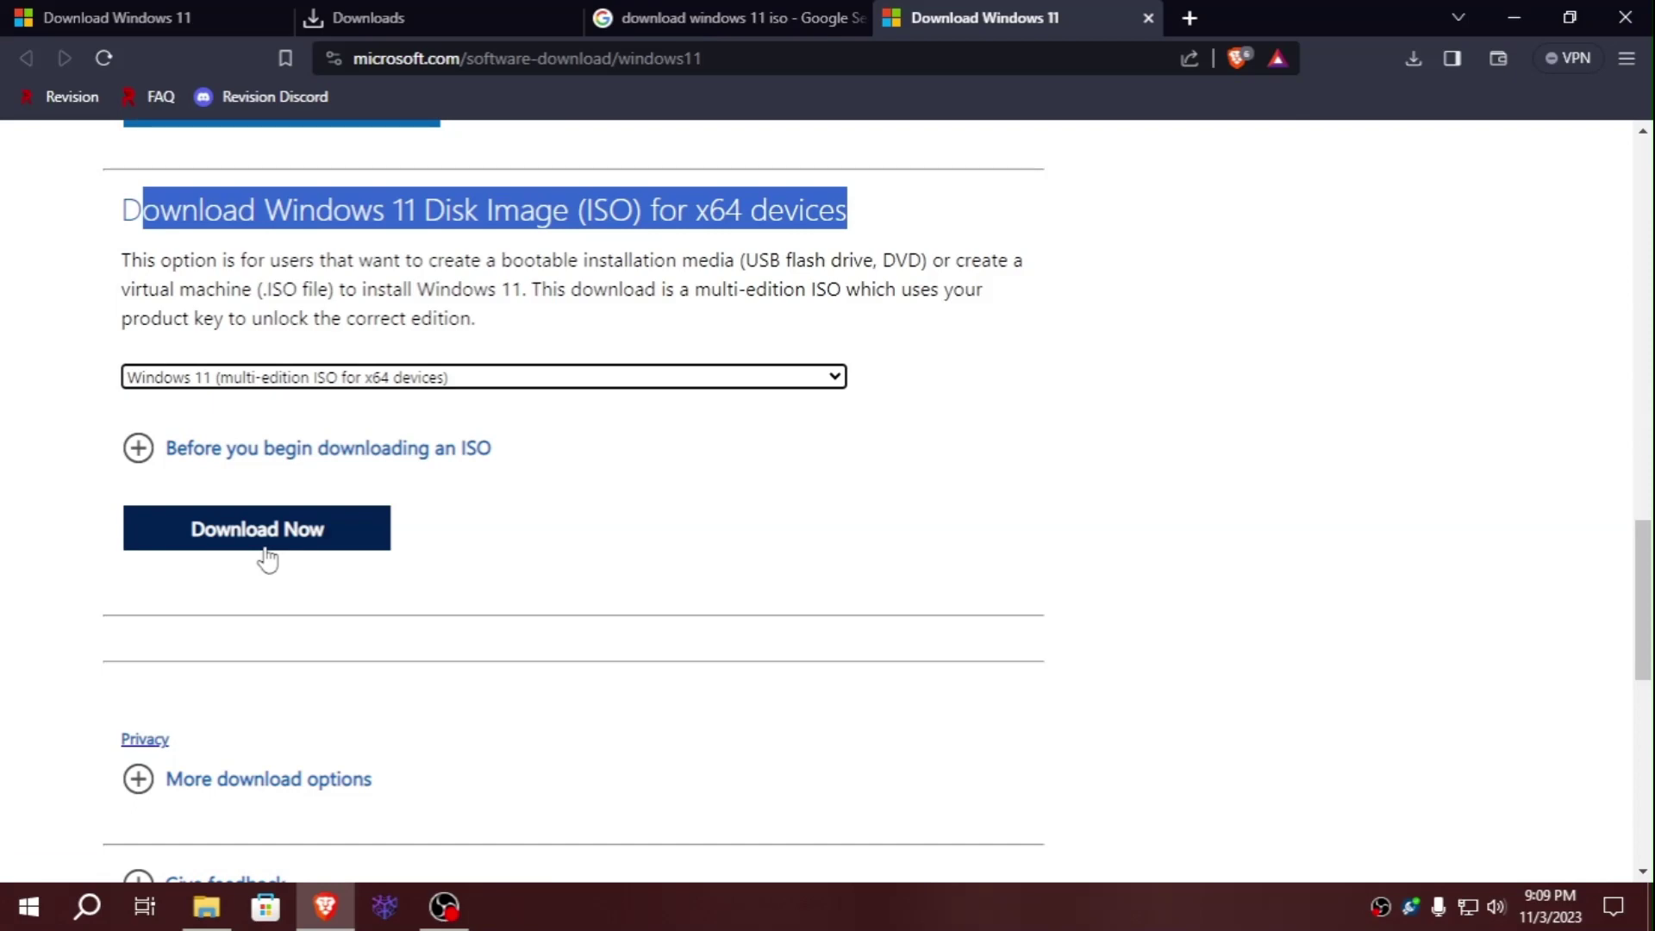
pyautogui.click(266, 549)
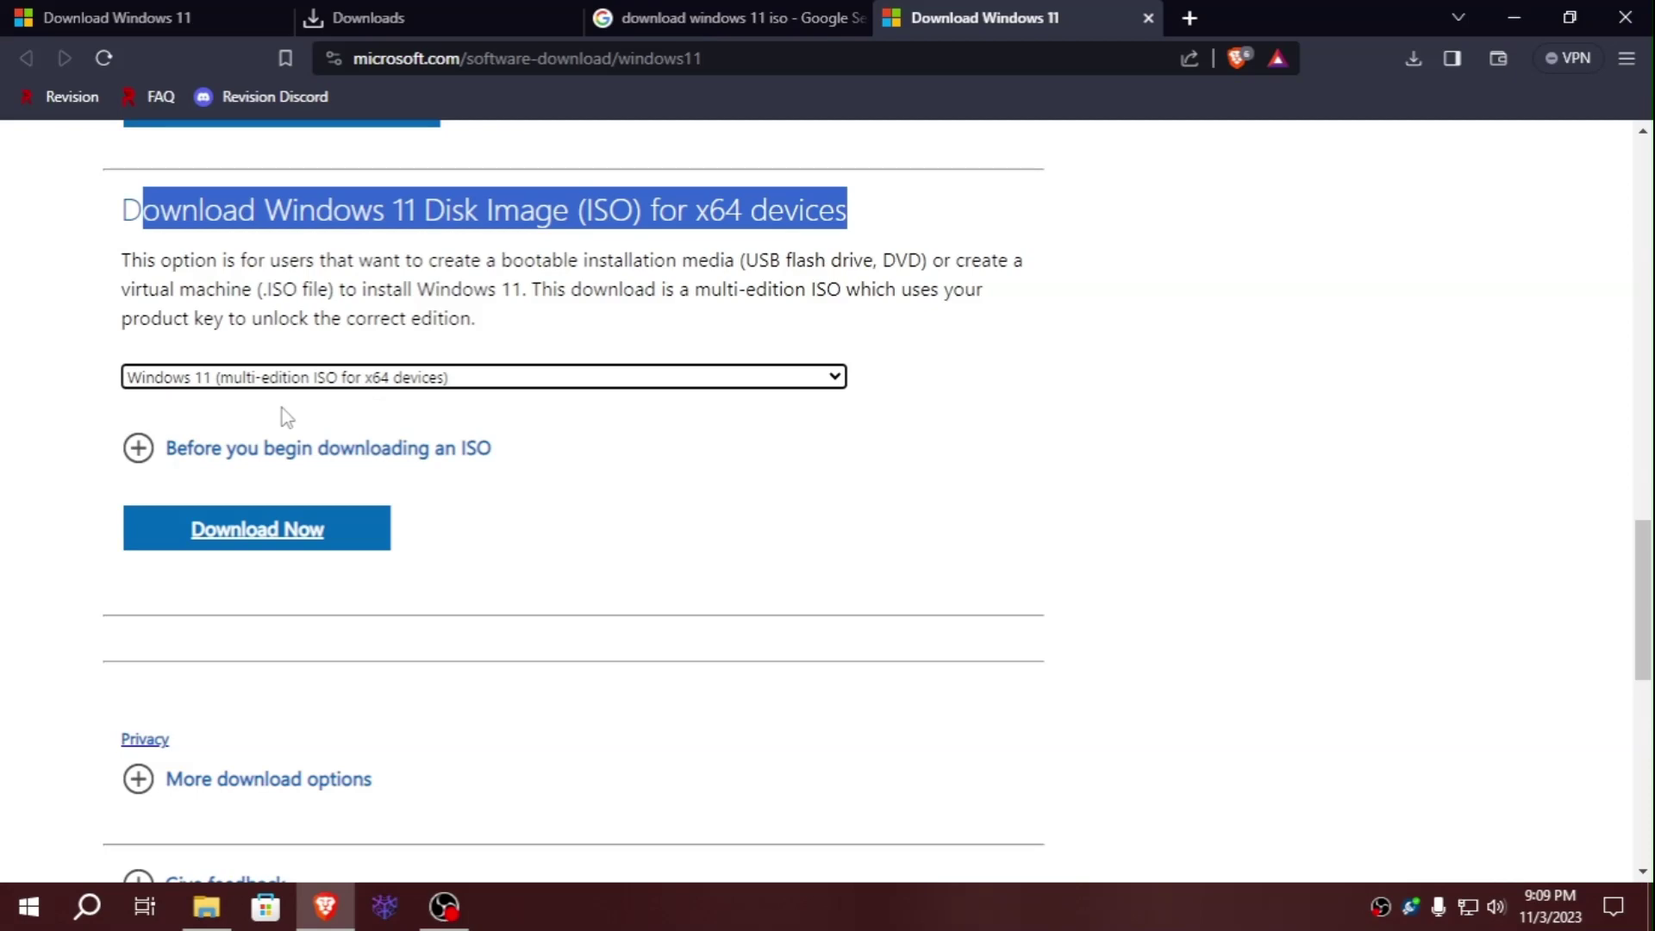
# Expand the notes on what is needed before downloading an ISO, skim them, and collapse them again
pyautogui.scroll(-3, 284, 416)
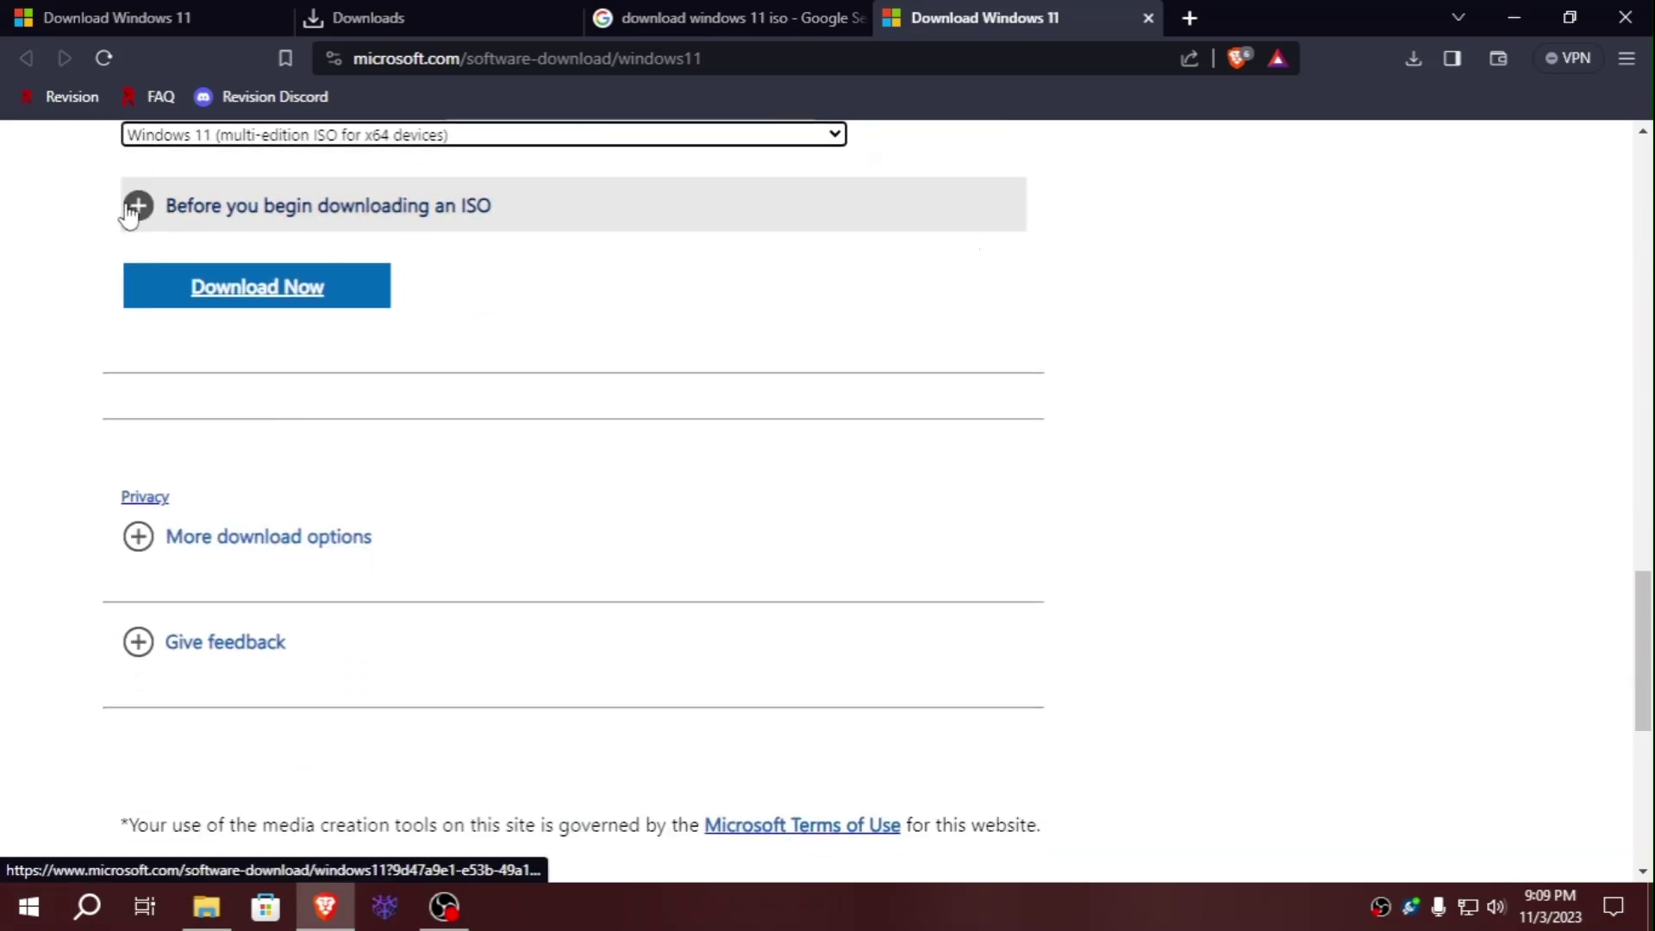
pyautogui.click(131, 211)
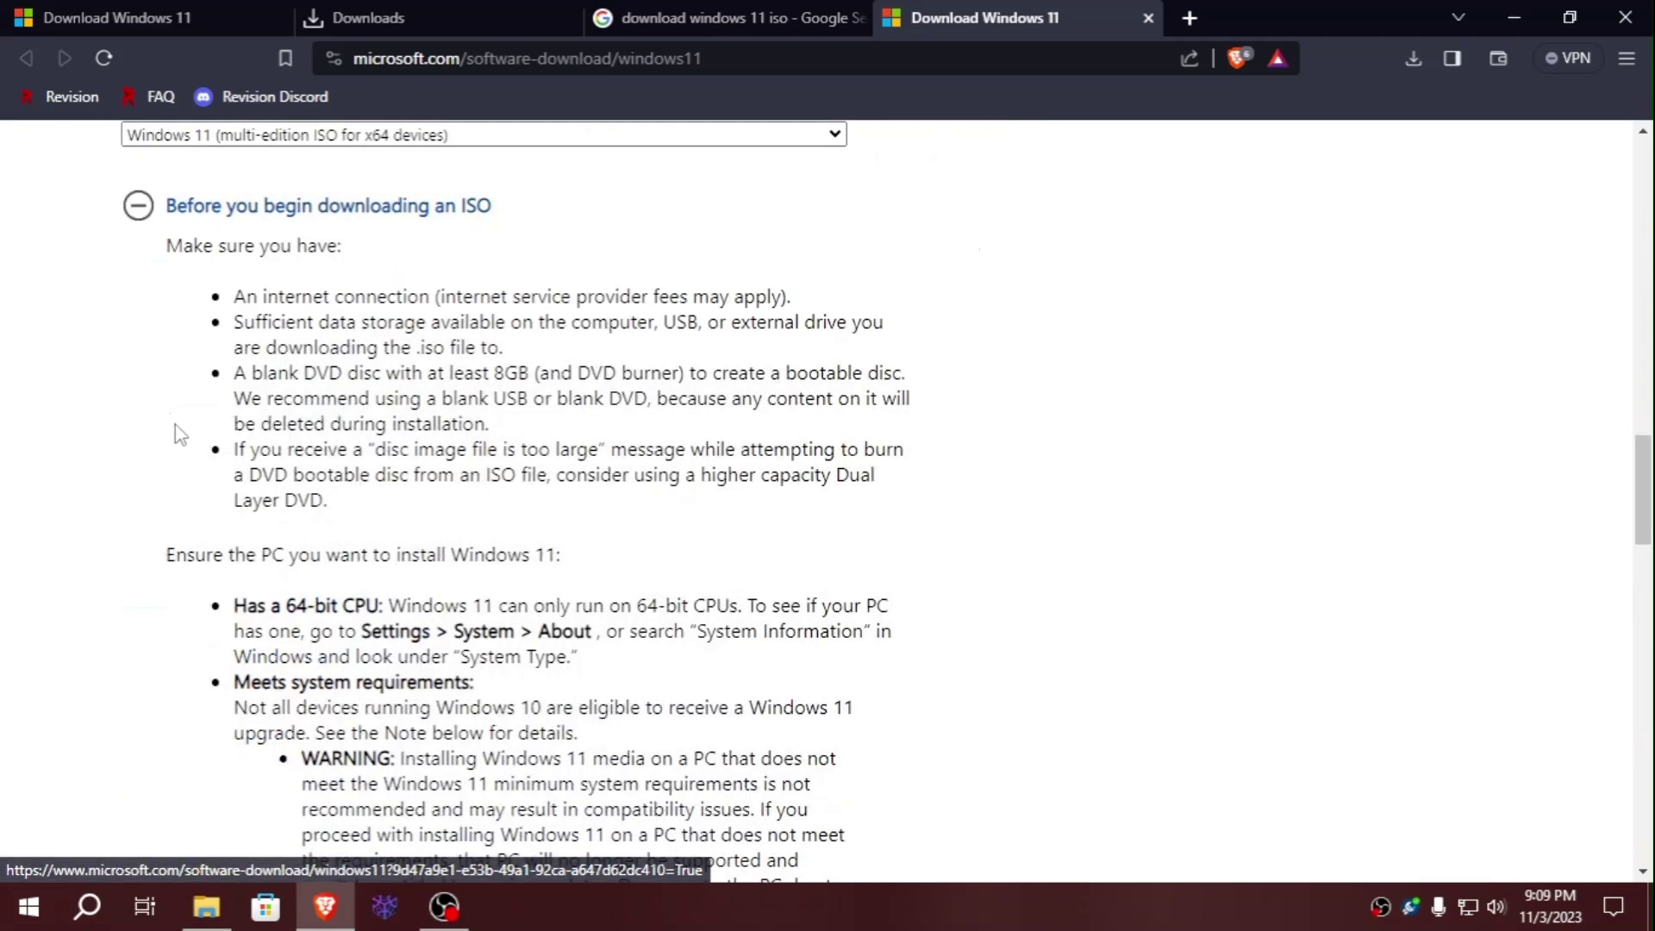
pyautogui.scroll(-9, 174, 424)
pyautogui.scroll(14, 177, 436)
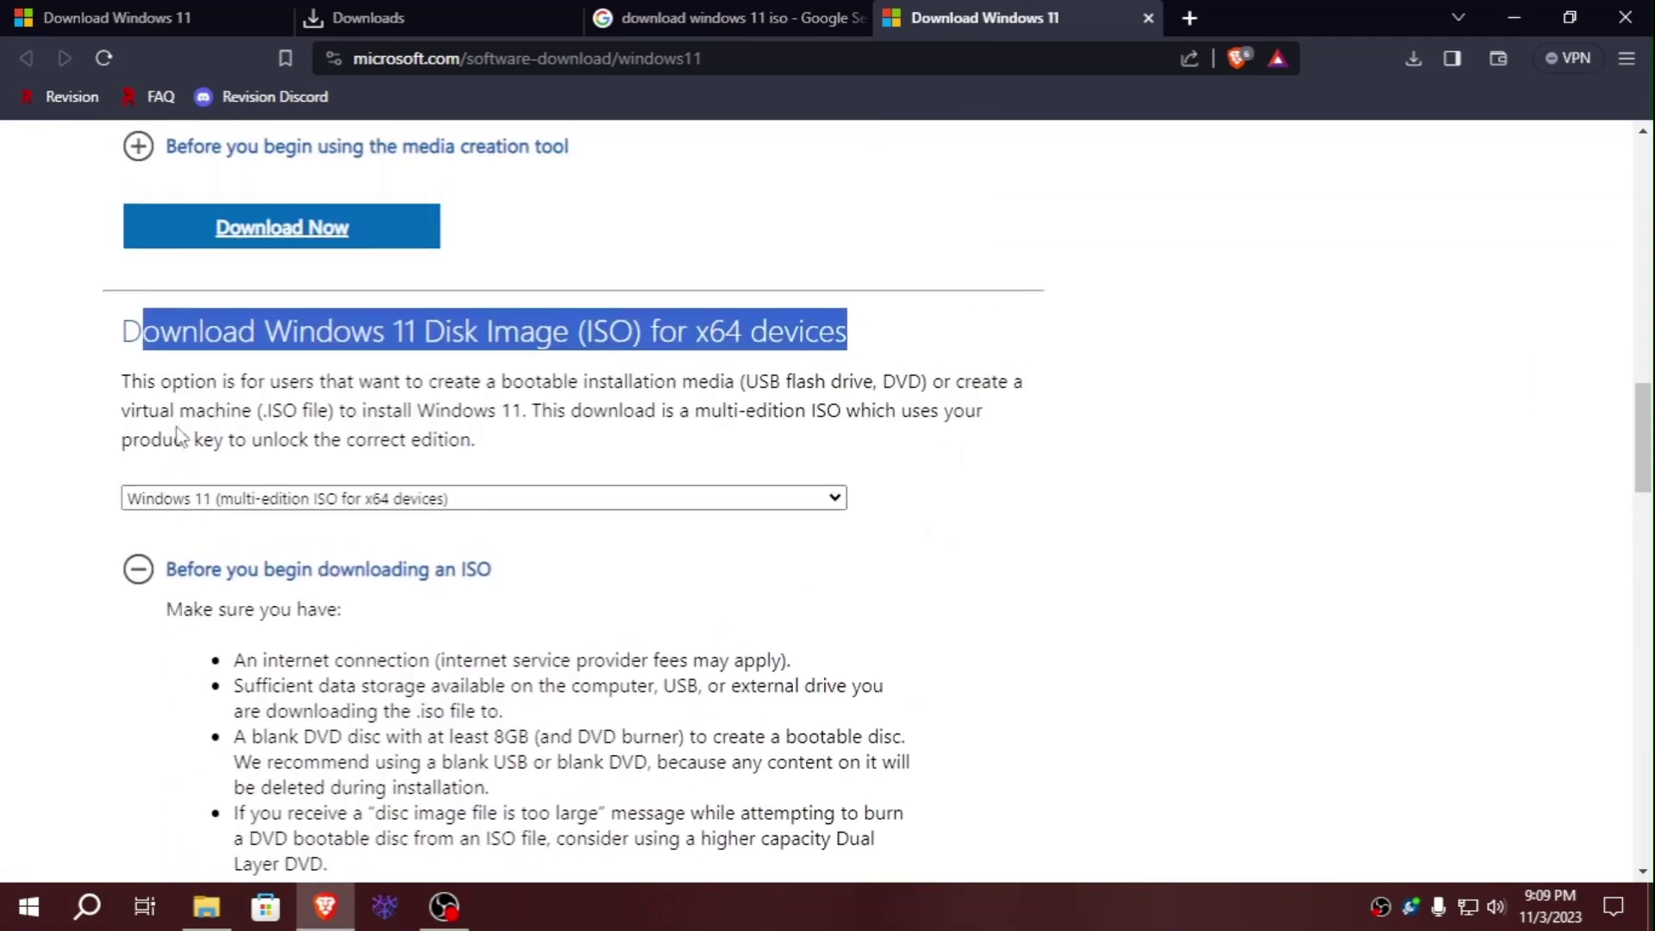
pyautogui.click(137, 571)
pyautogui.scroll(-1, 140, 580)
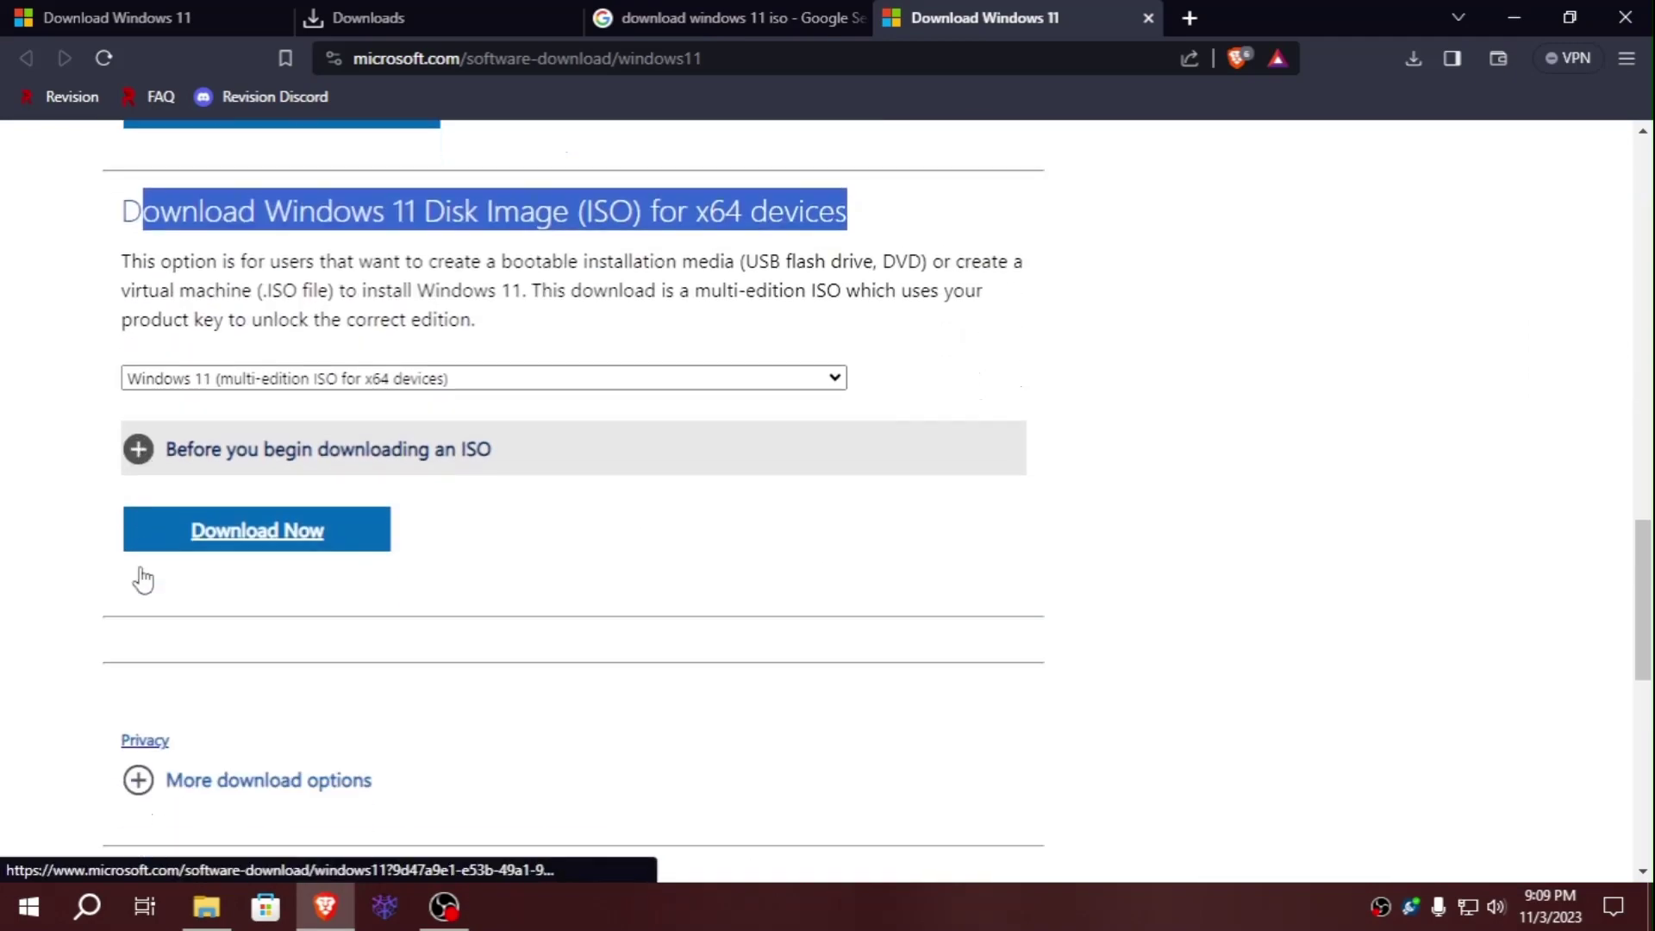
# Submit the selected ISO edition and set the product language to English International
pyautogui.click(277, 532)
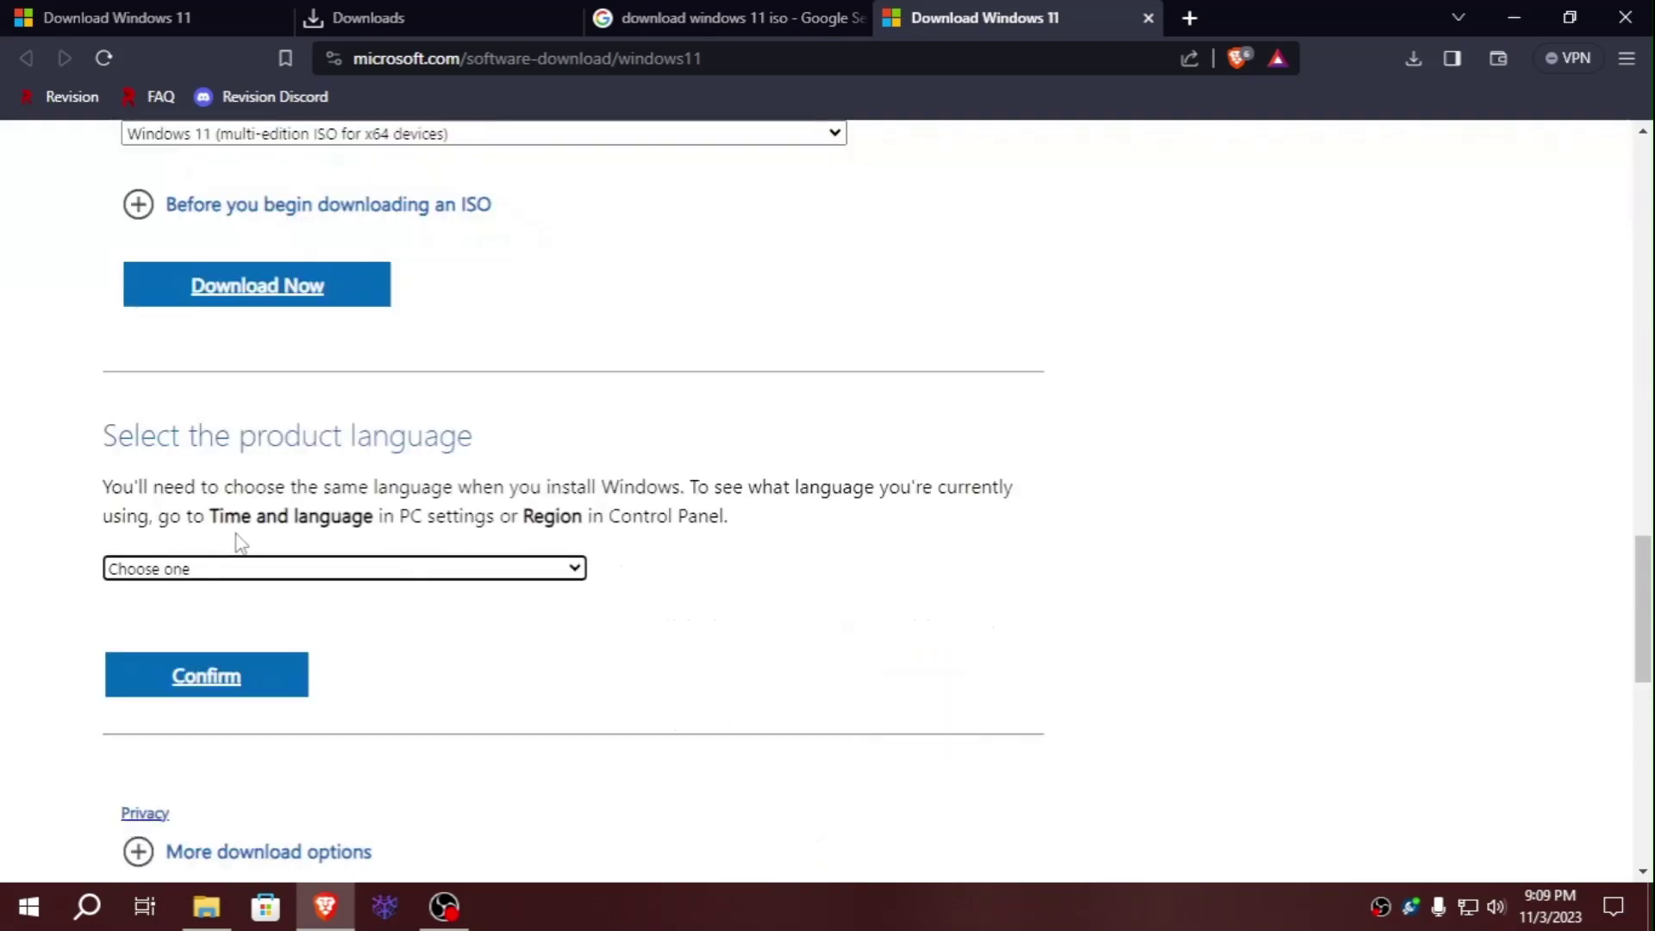
pyautogui.click(343, 573)
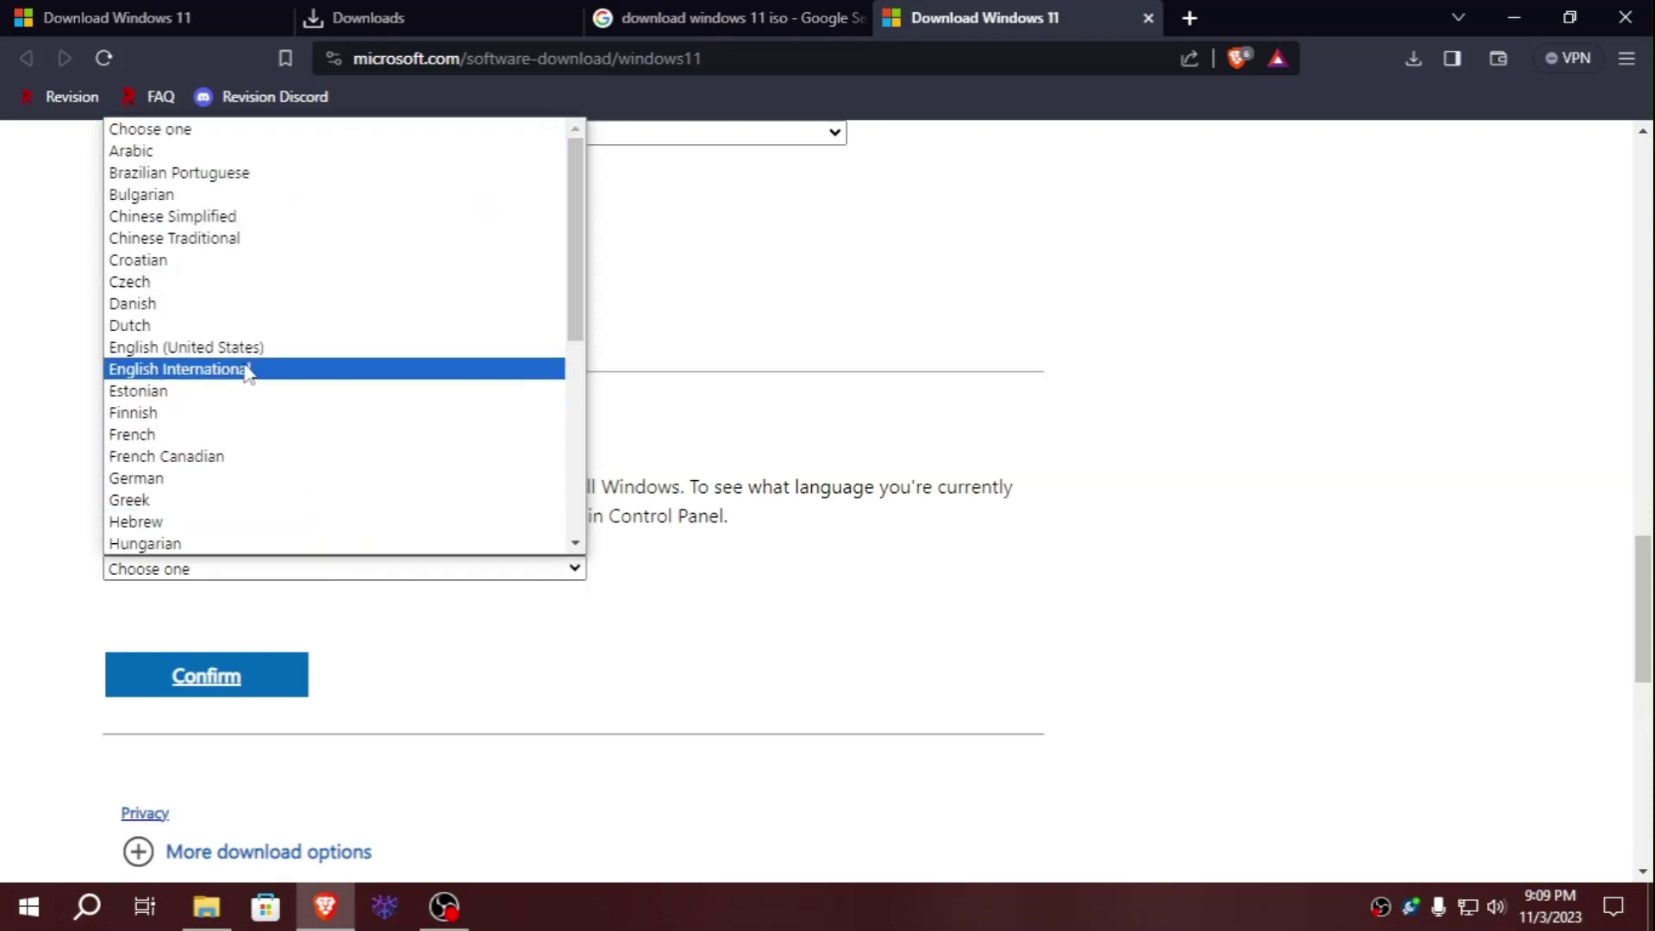
pyautogui.press('Down')
pyautogui.press('Up')
pyautogui.press('Up')
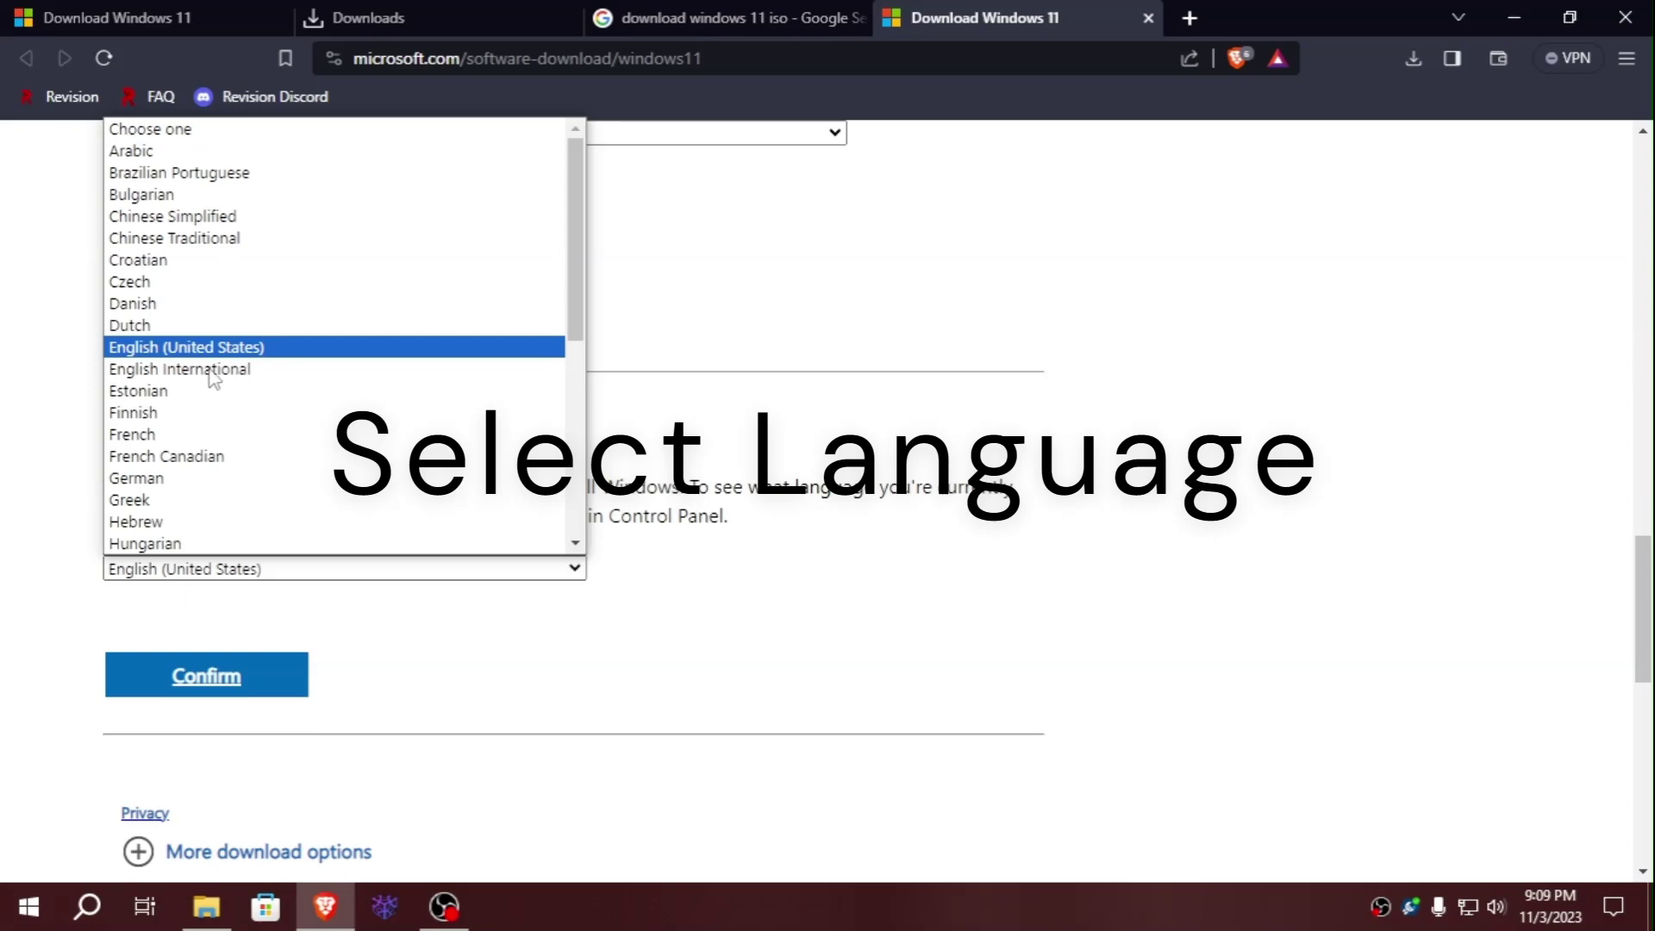
pyautogui.click(214, 373)
pyautogui.scroll(-3, 221, 509)
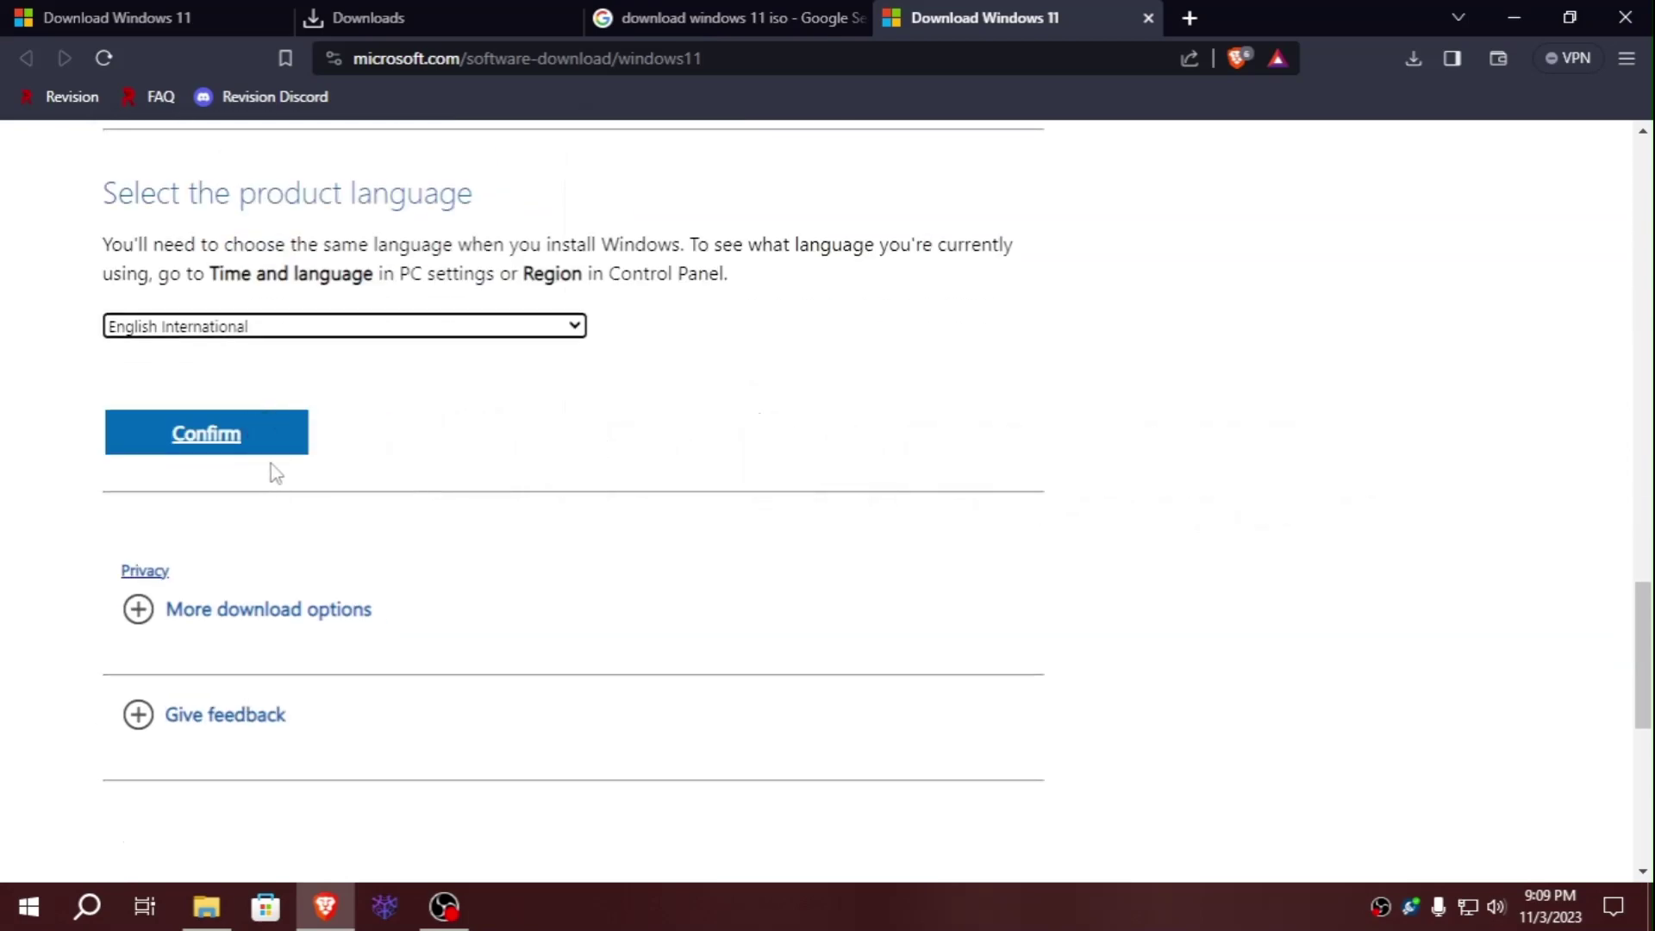
# Confirm English International as the product language and request the 64-bit download of Windows 11
pyautogui.click(223, 438)
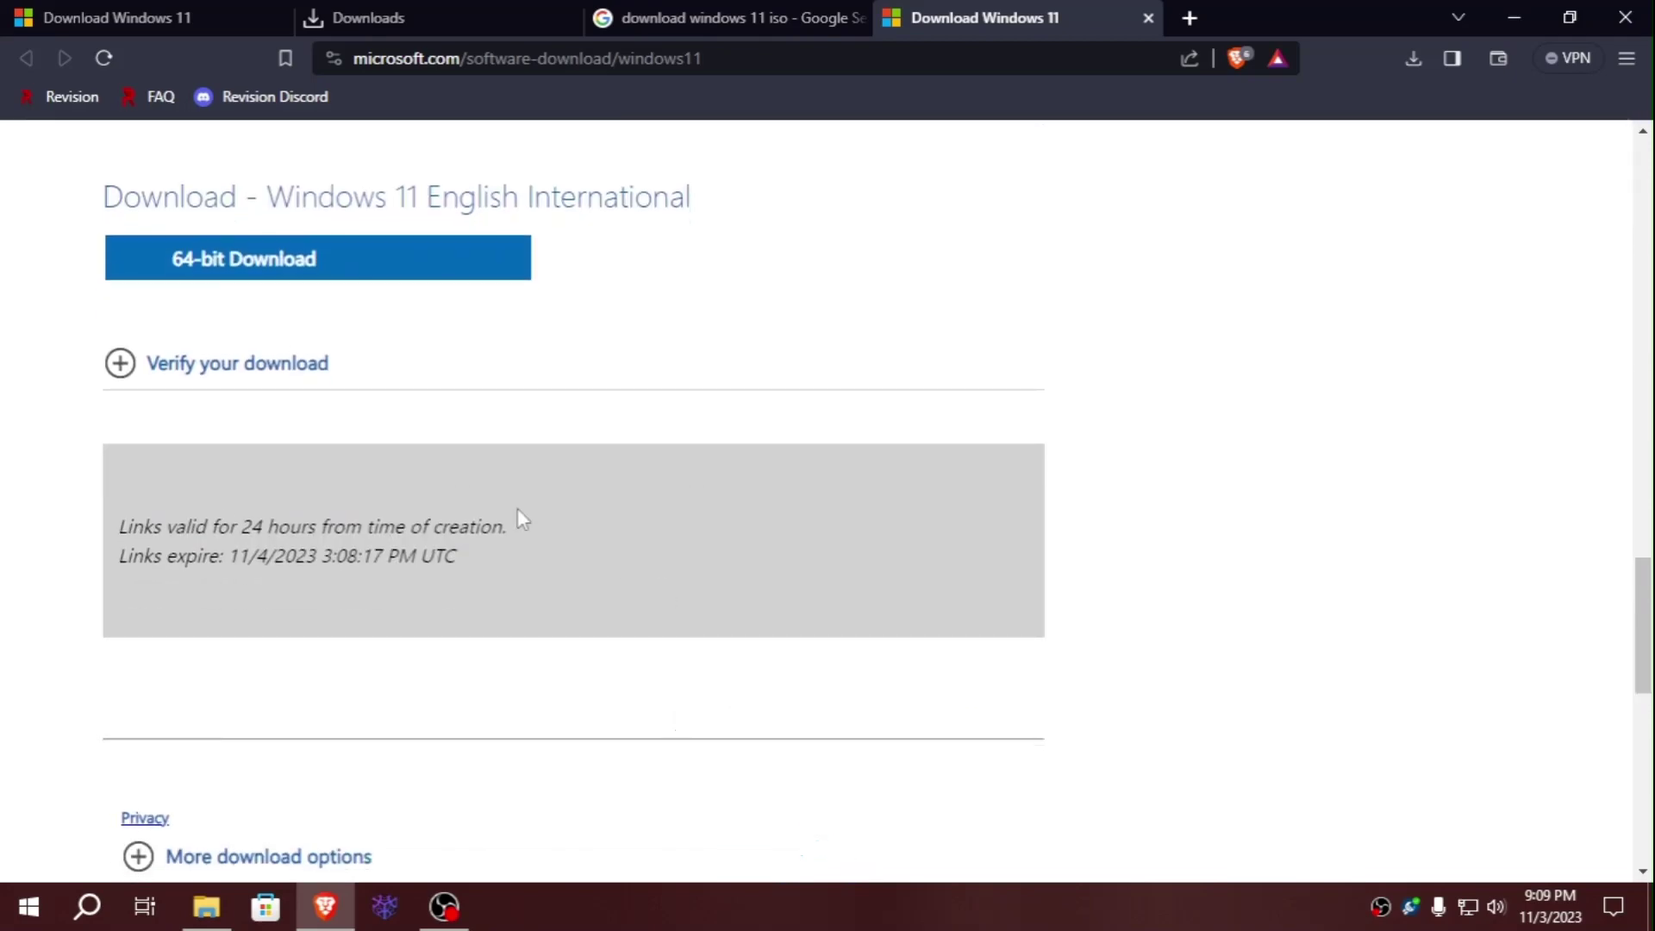
pyautogui.scroll(2, 518, 509)
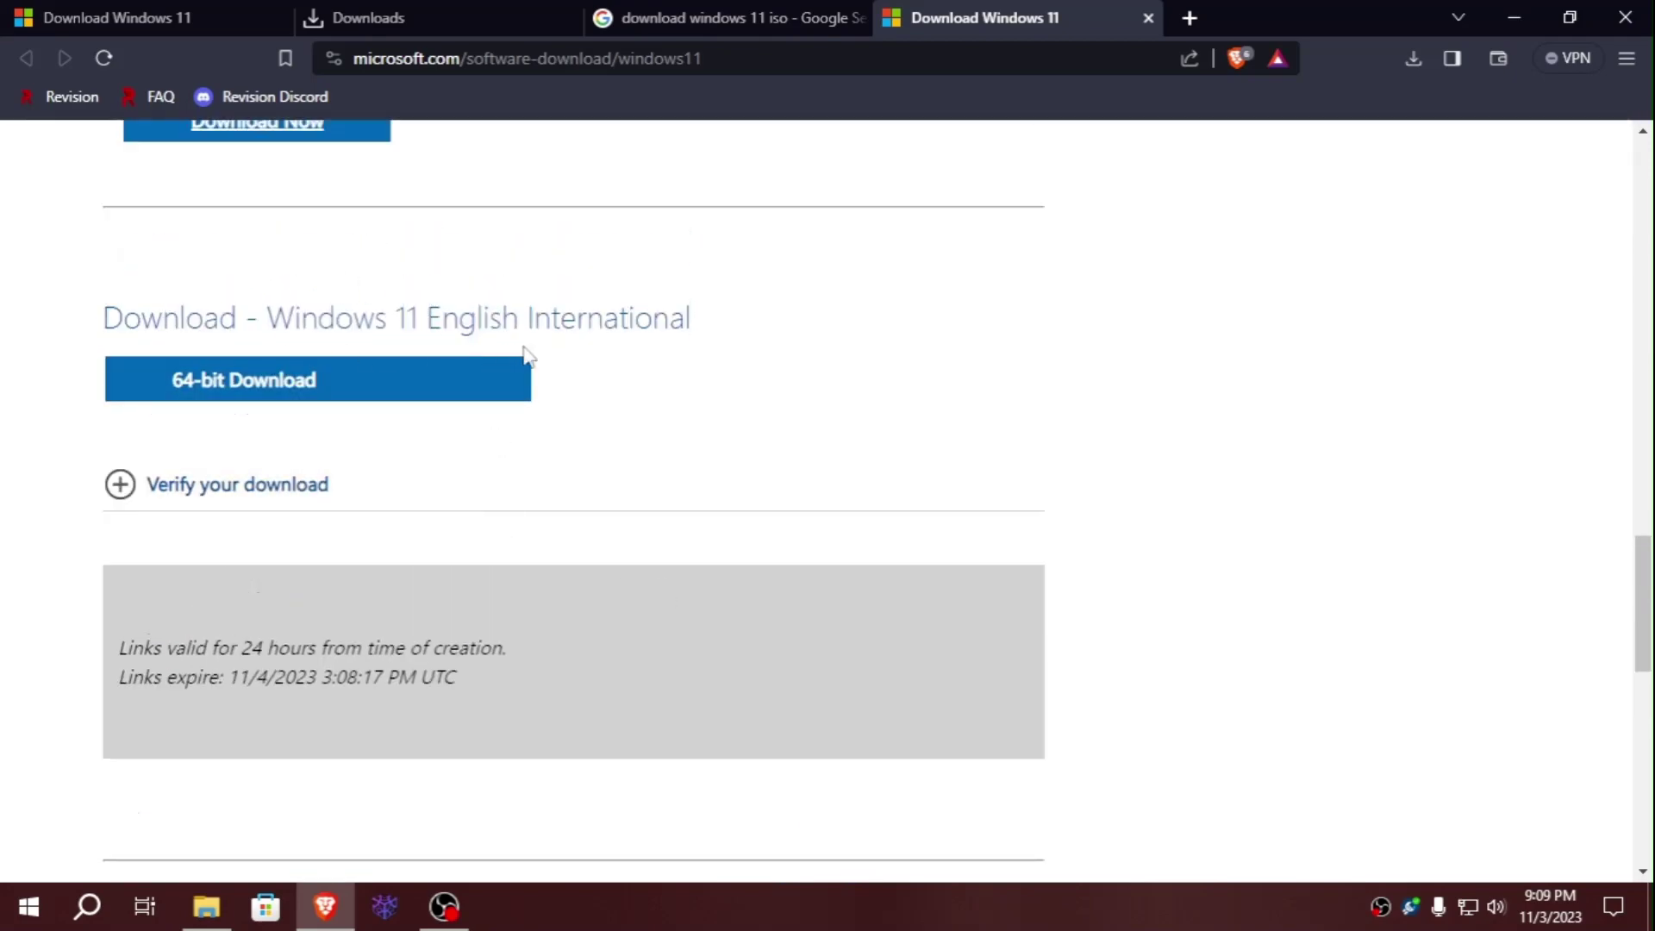
pyautogui.click(227, 387)
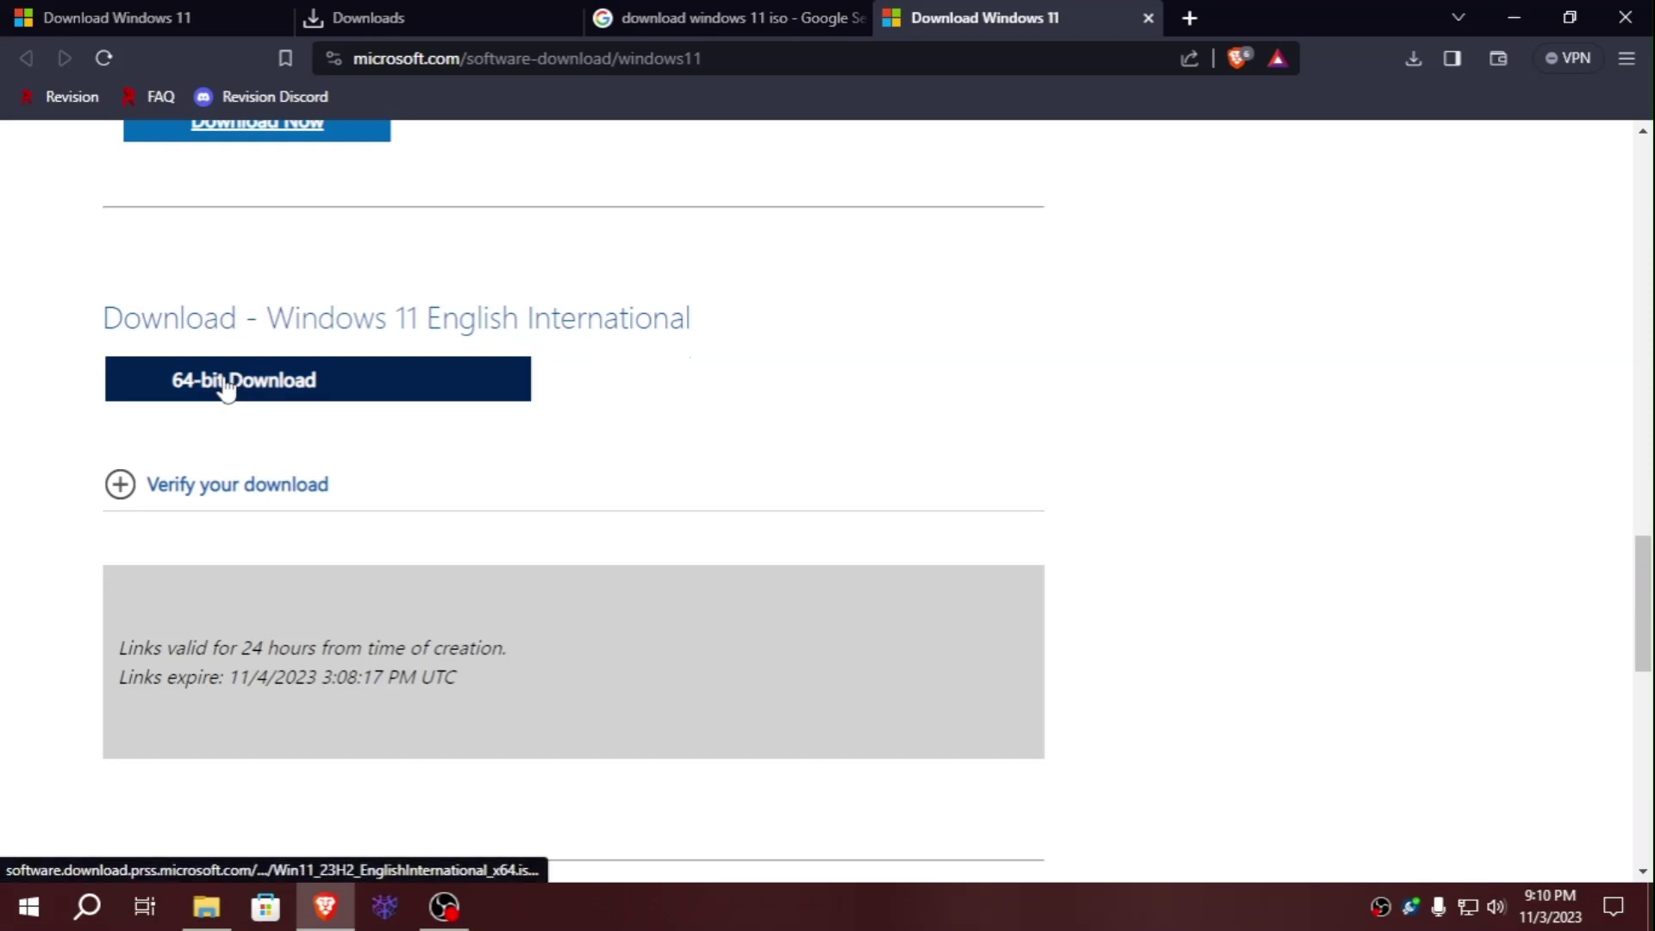
pyautogui.click(227, 388)
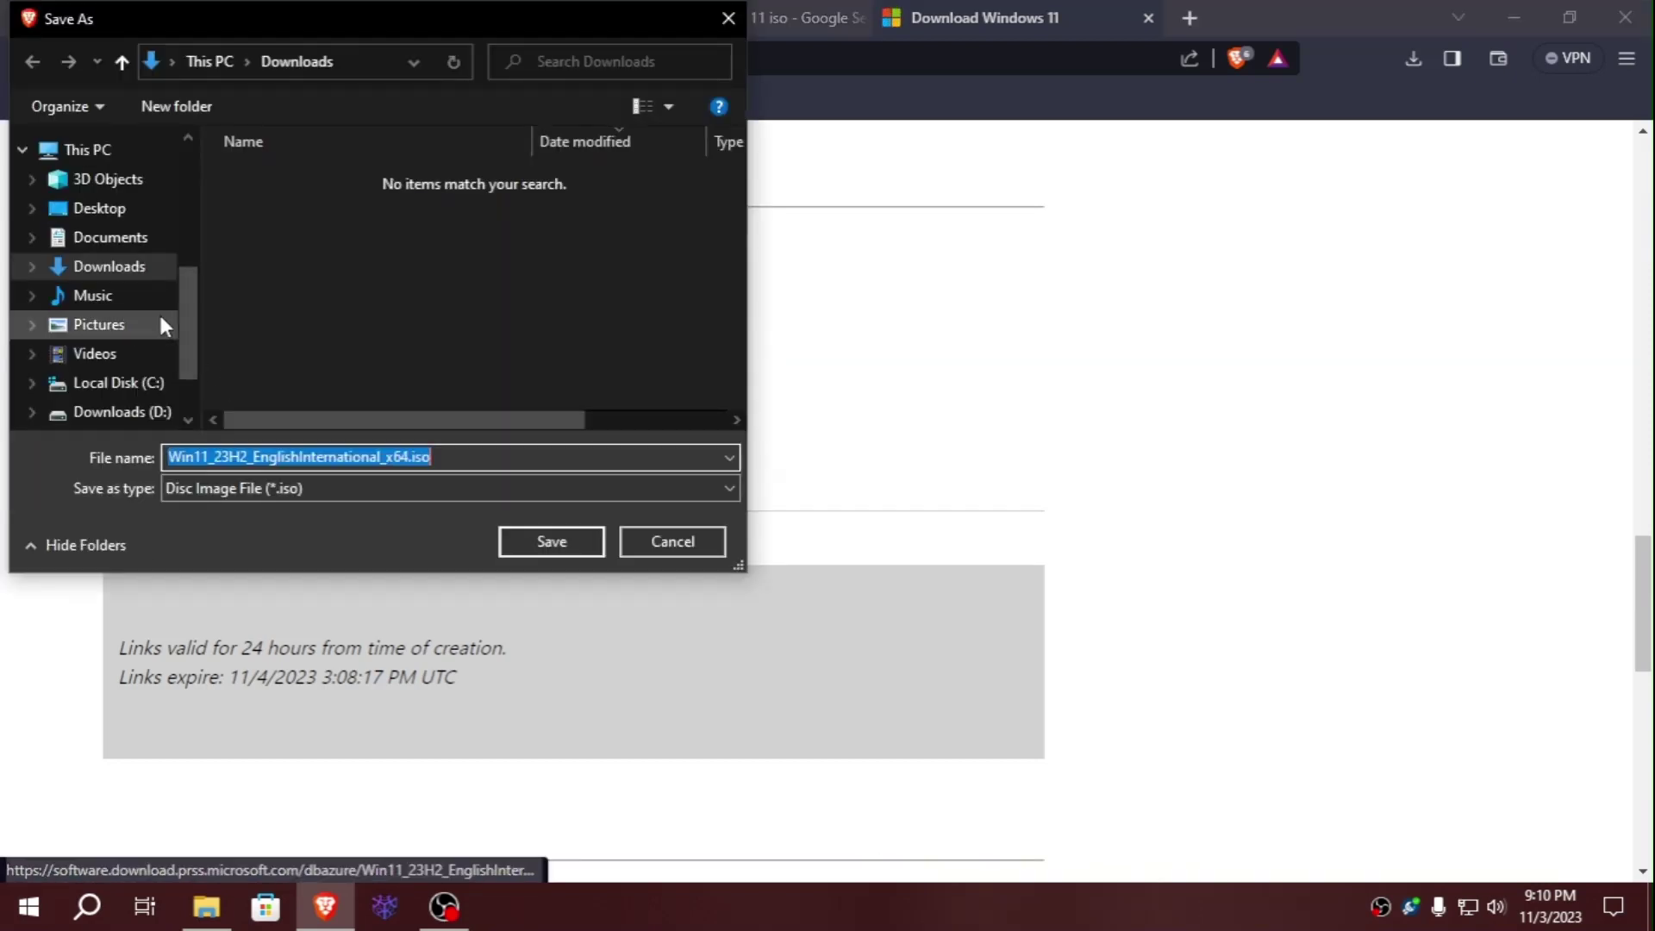
# Save Win11_23H2_EnglishInternational_x64.iso in the Documents folder to start the download
pyautogui.scroll(2, 128, 263)
pyautogui.scroll(2, 127, 257)
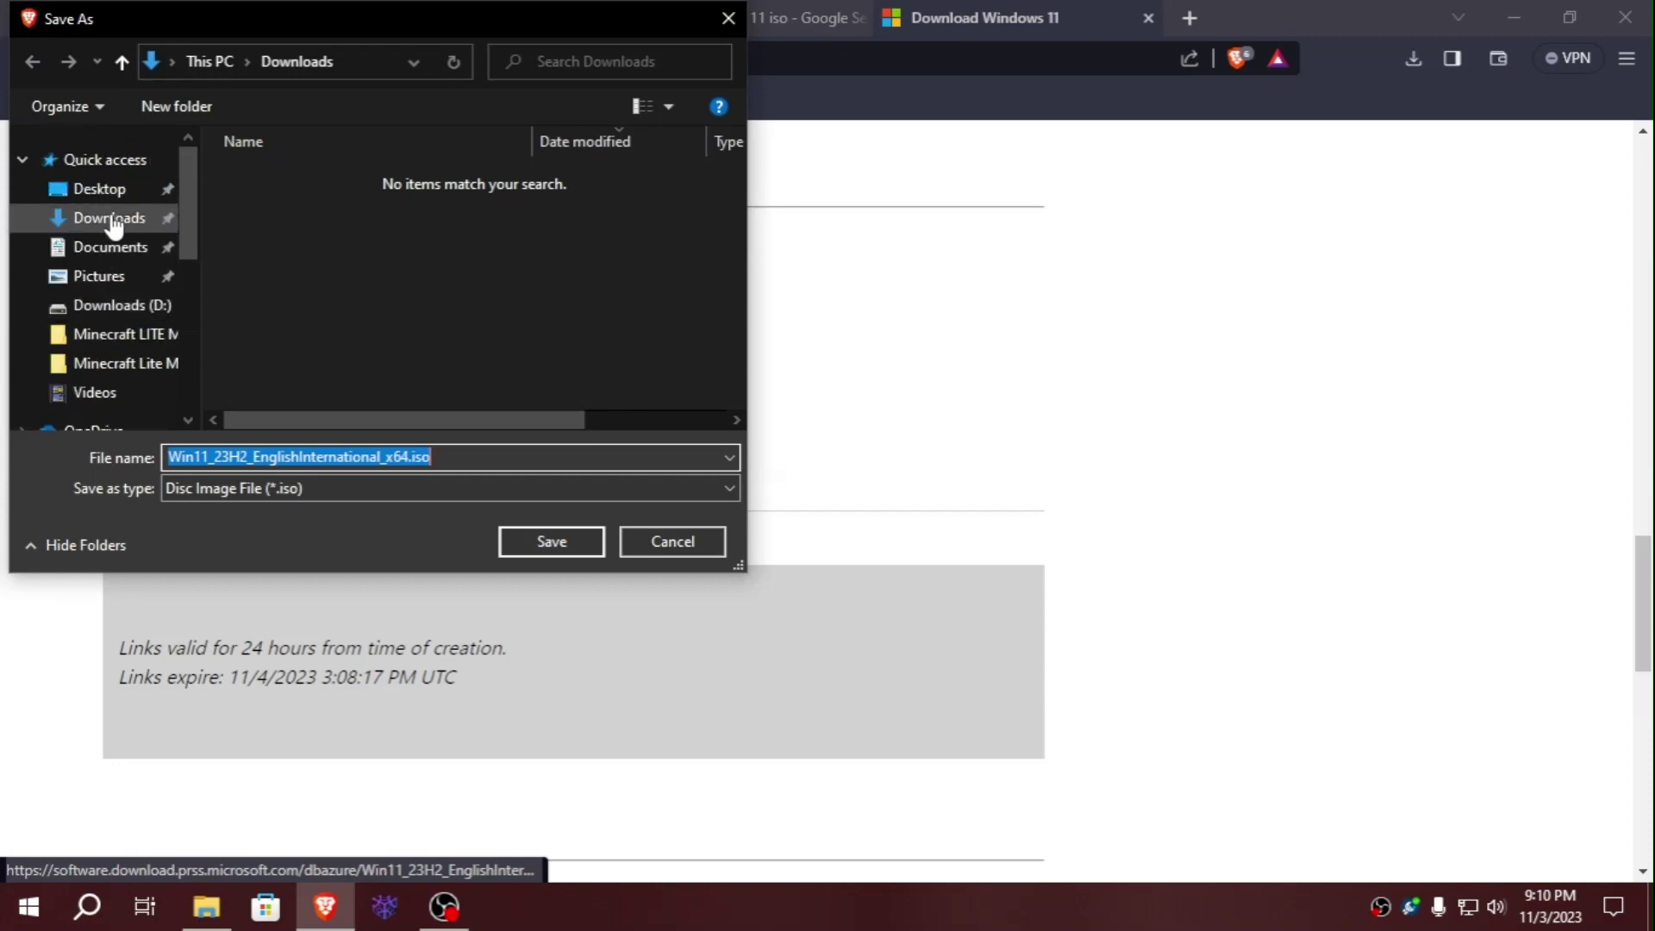
pyautogui.click(110, 218)
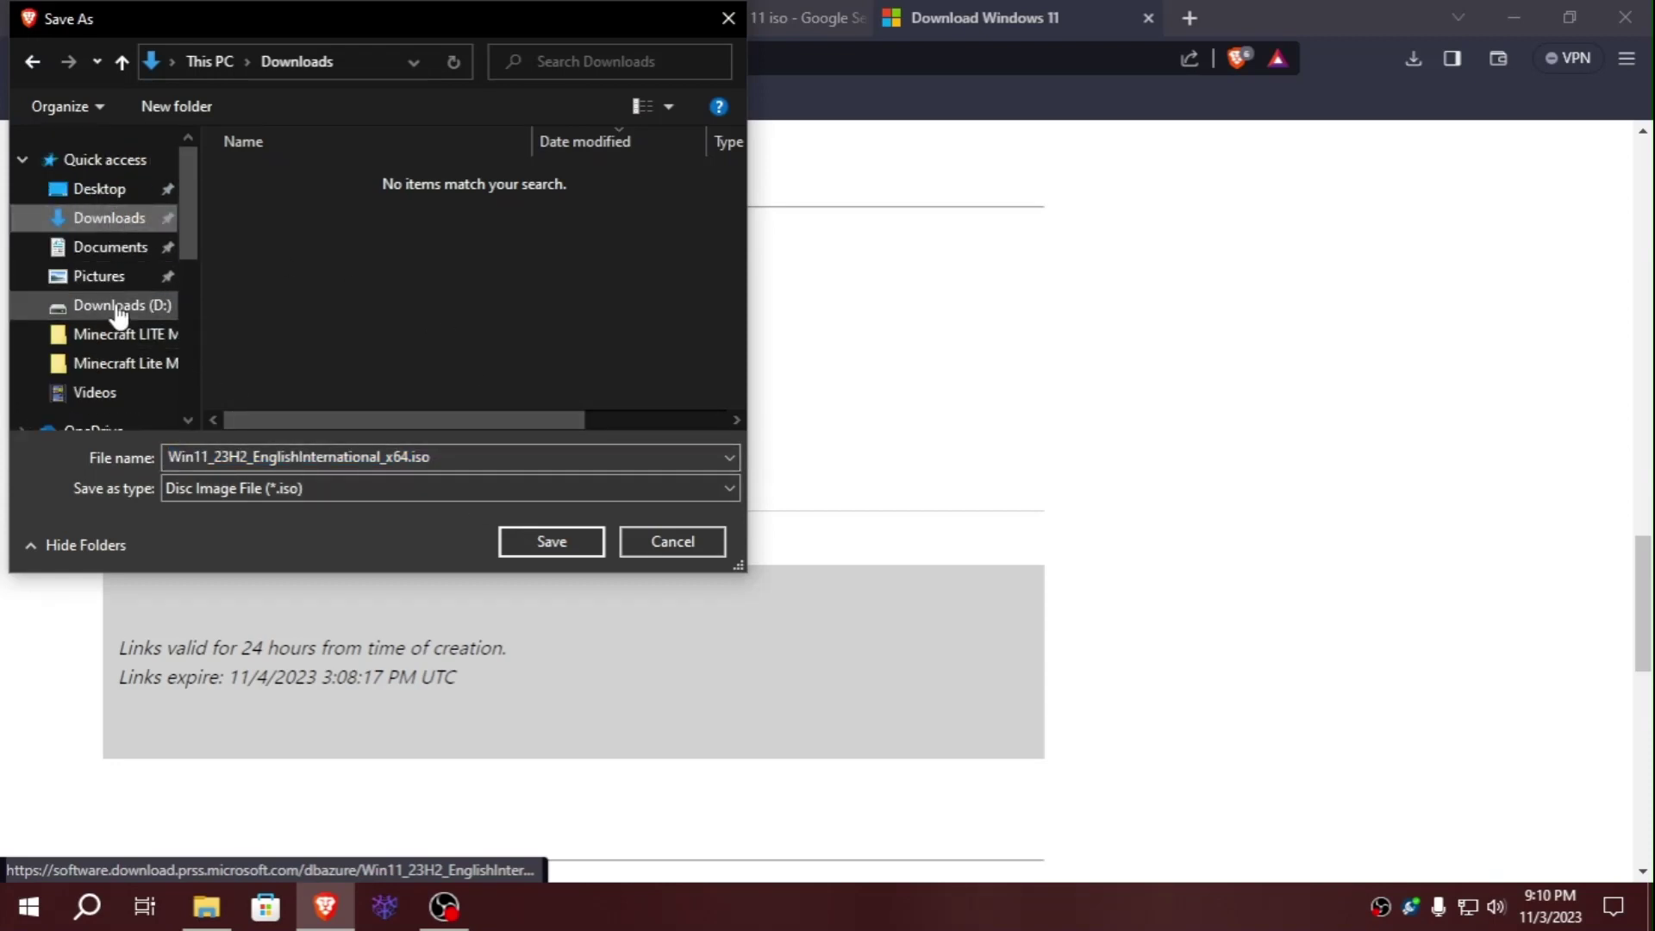
pyautogui.click(112, 250)
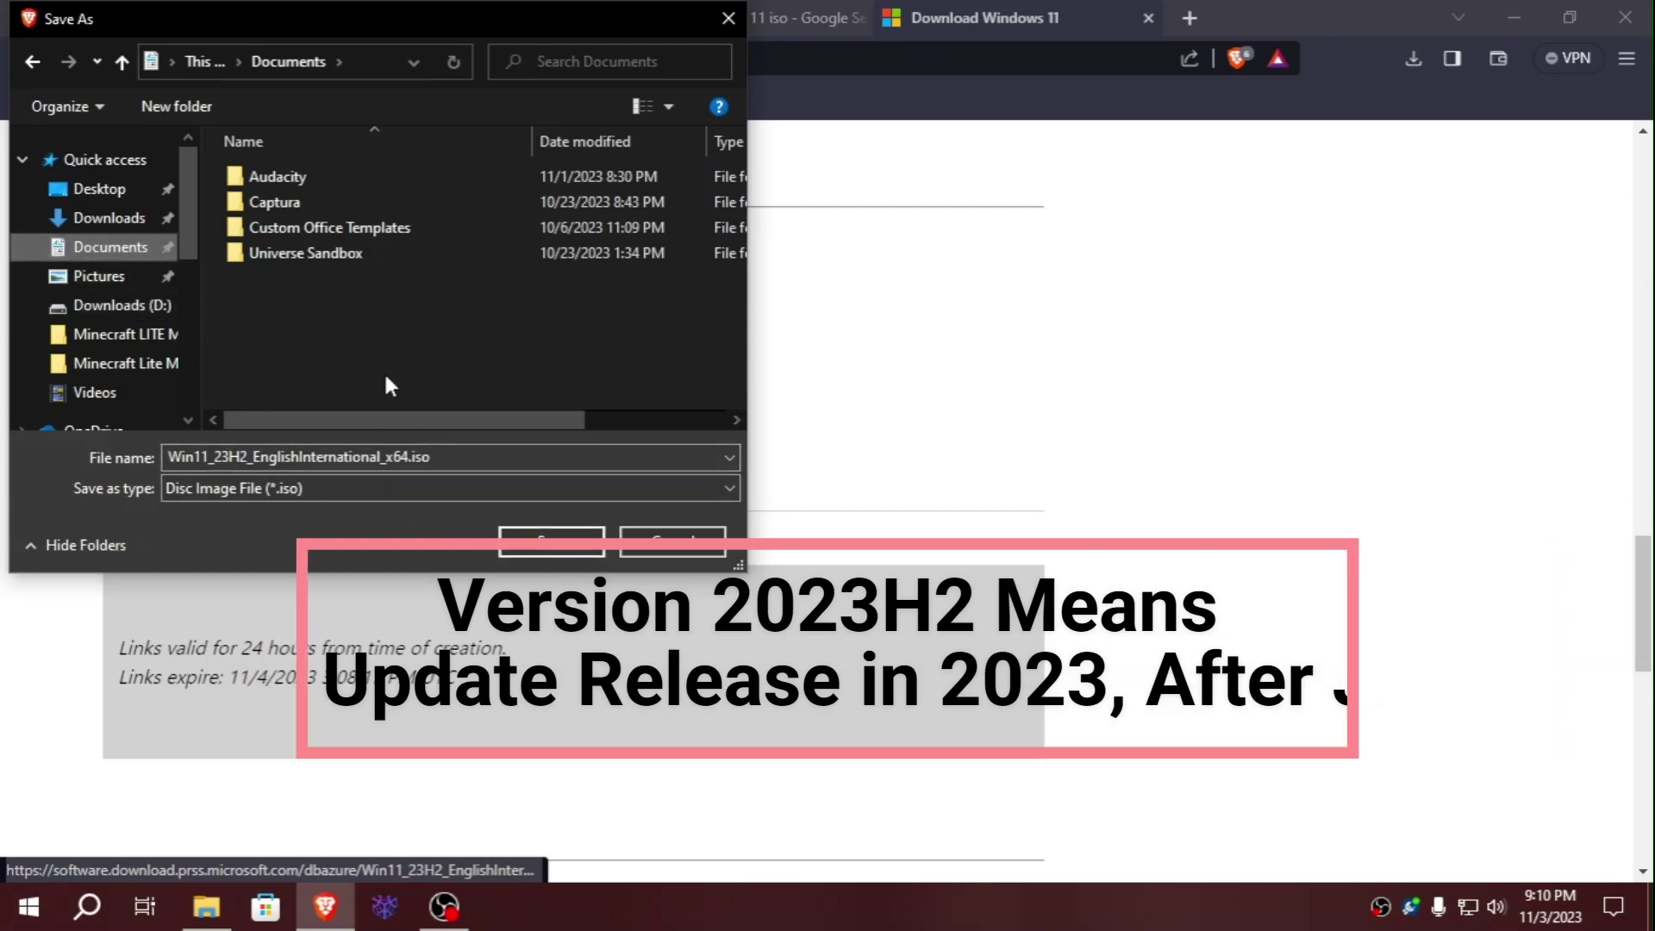
pyautogui.click(544, 545)
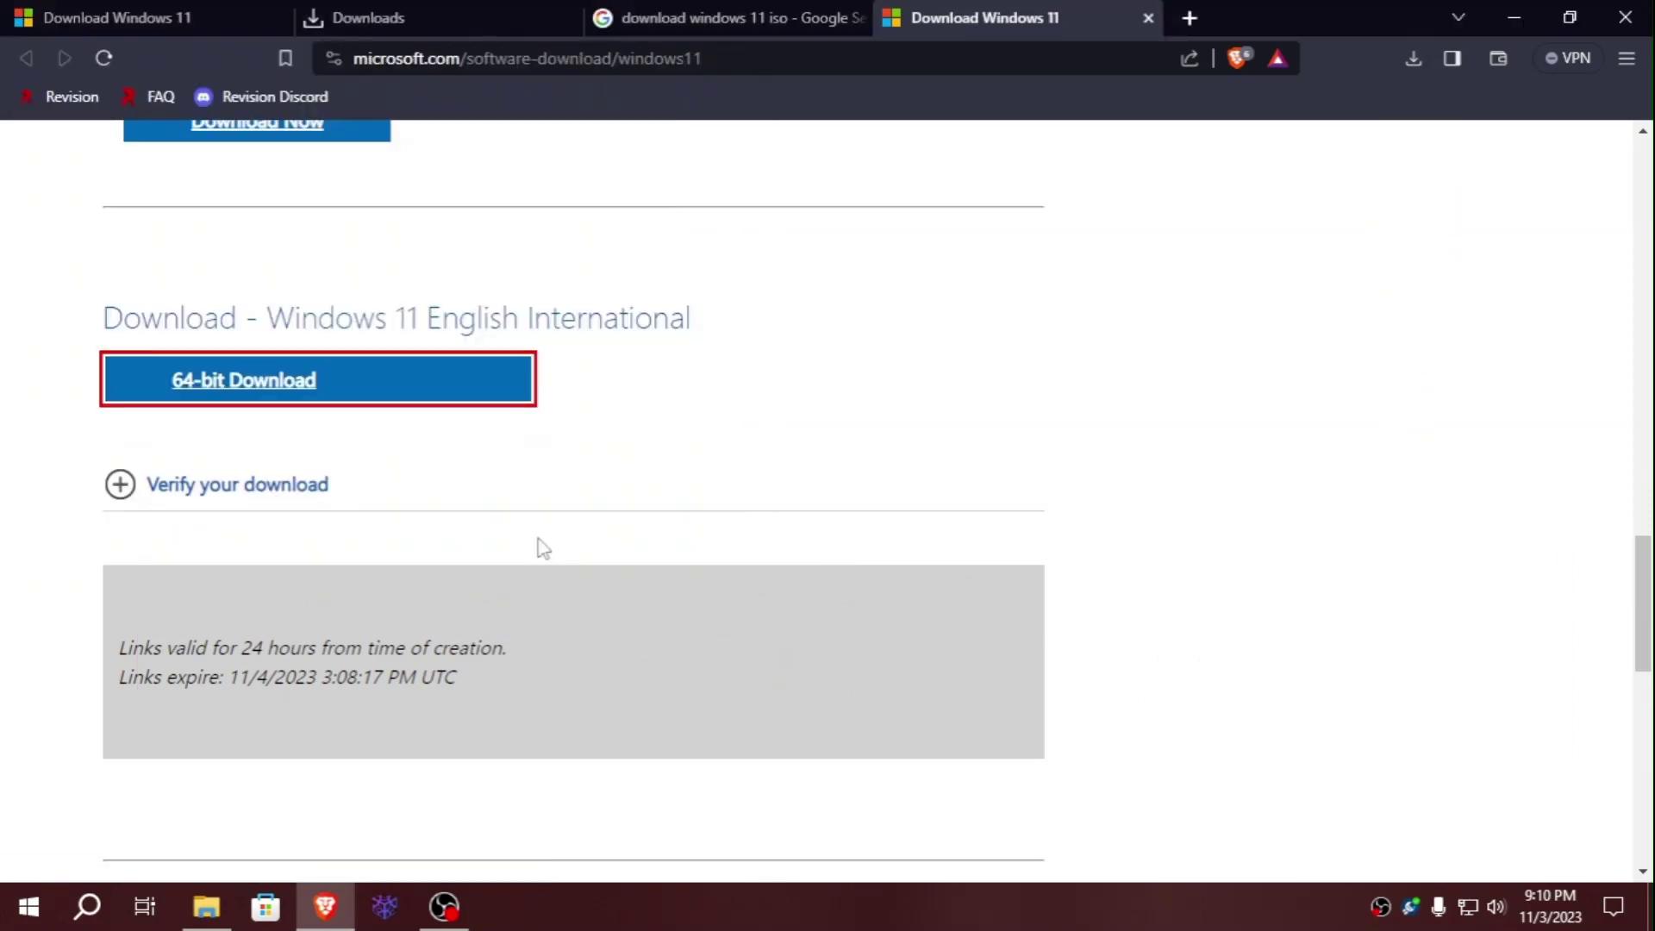
# Check the ISO's progress in the recent downloads and open the full downloads list
pyautogui.click(1414, 58)
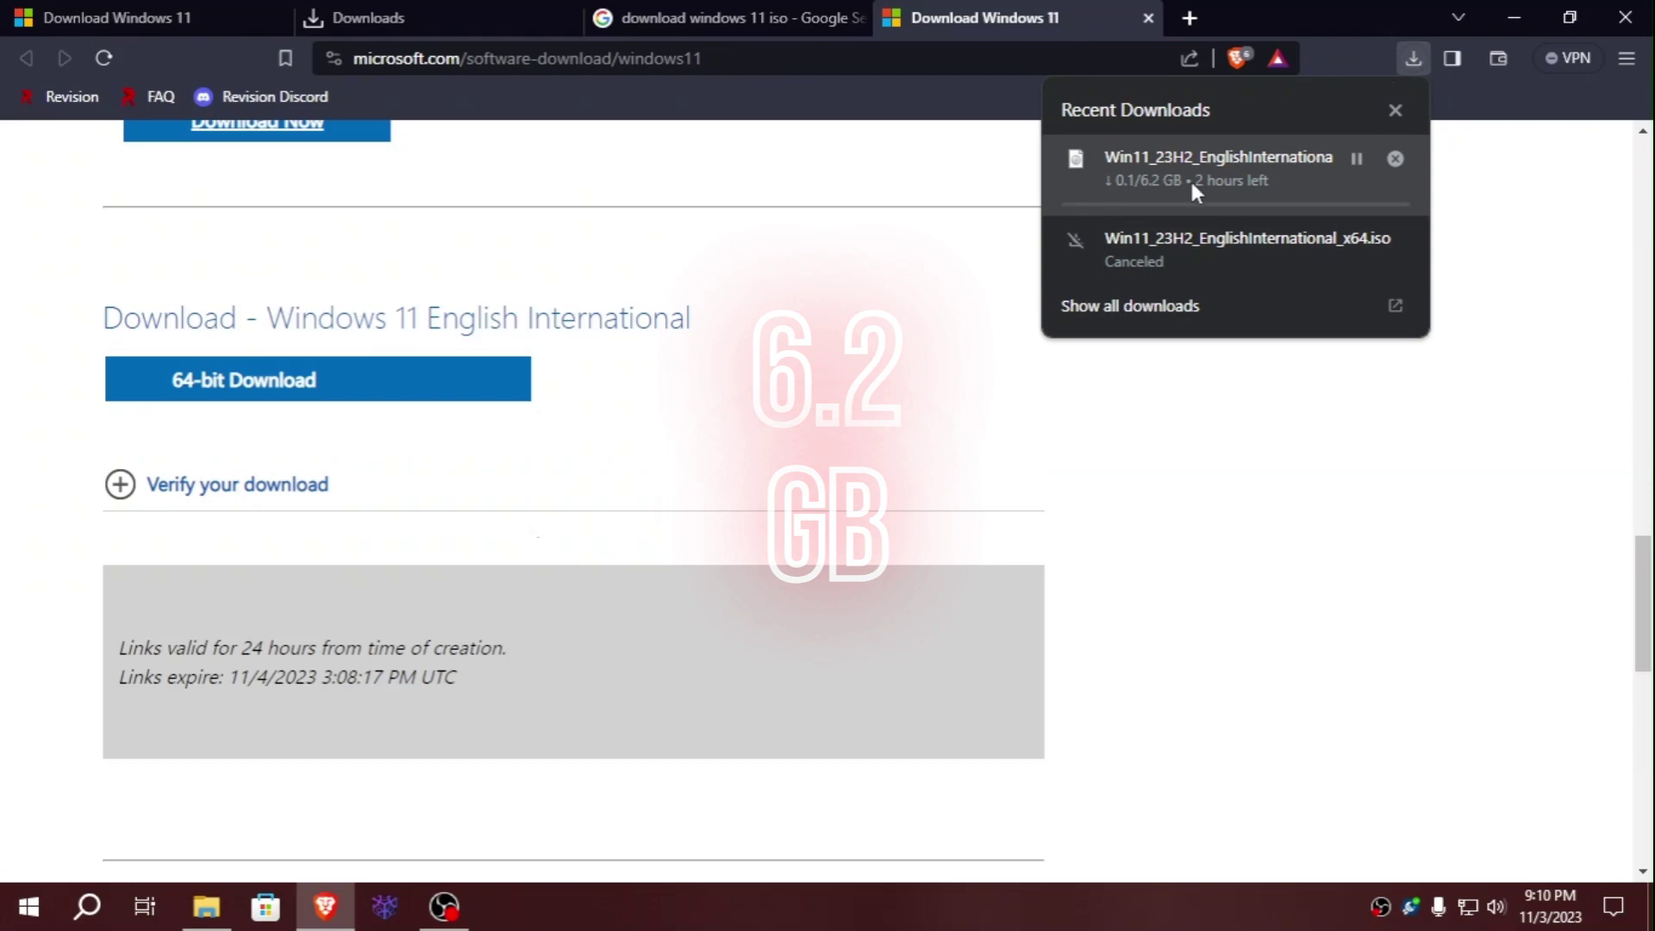
pyautogui.click(1396, 305)
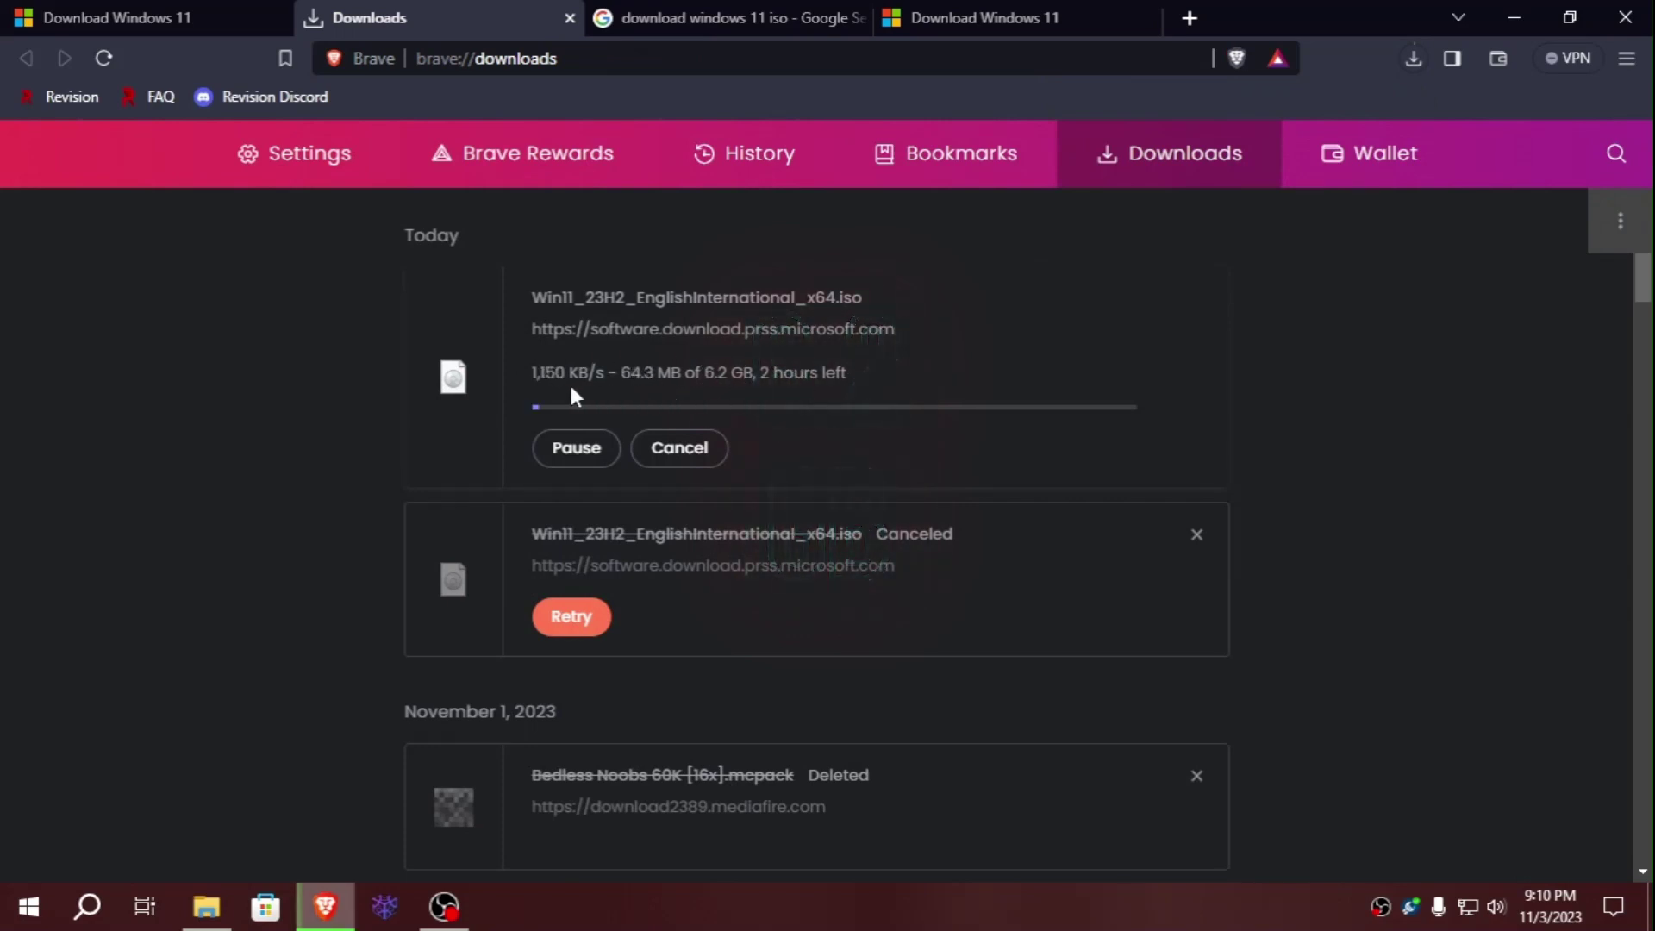
# Open Task Manager, examine the Ethernet send and receive throughput during the download, and minimize it again
pyautogui.rightClick(1304, 919)
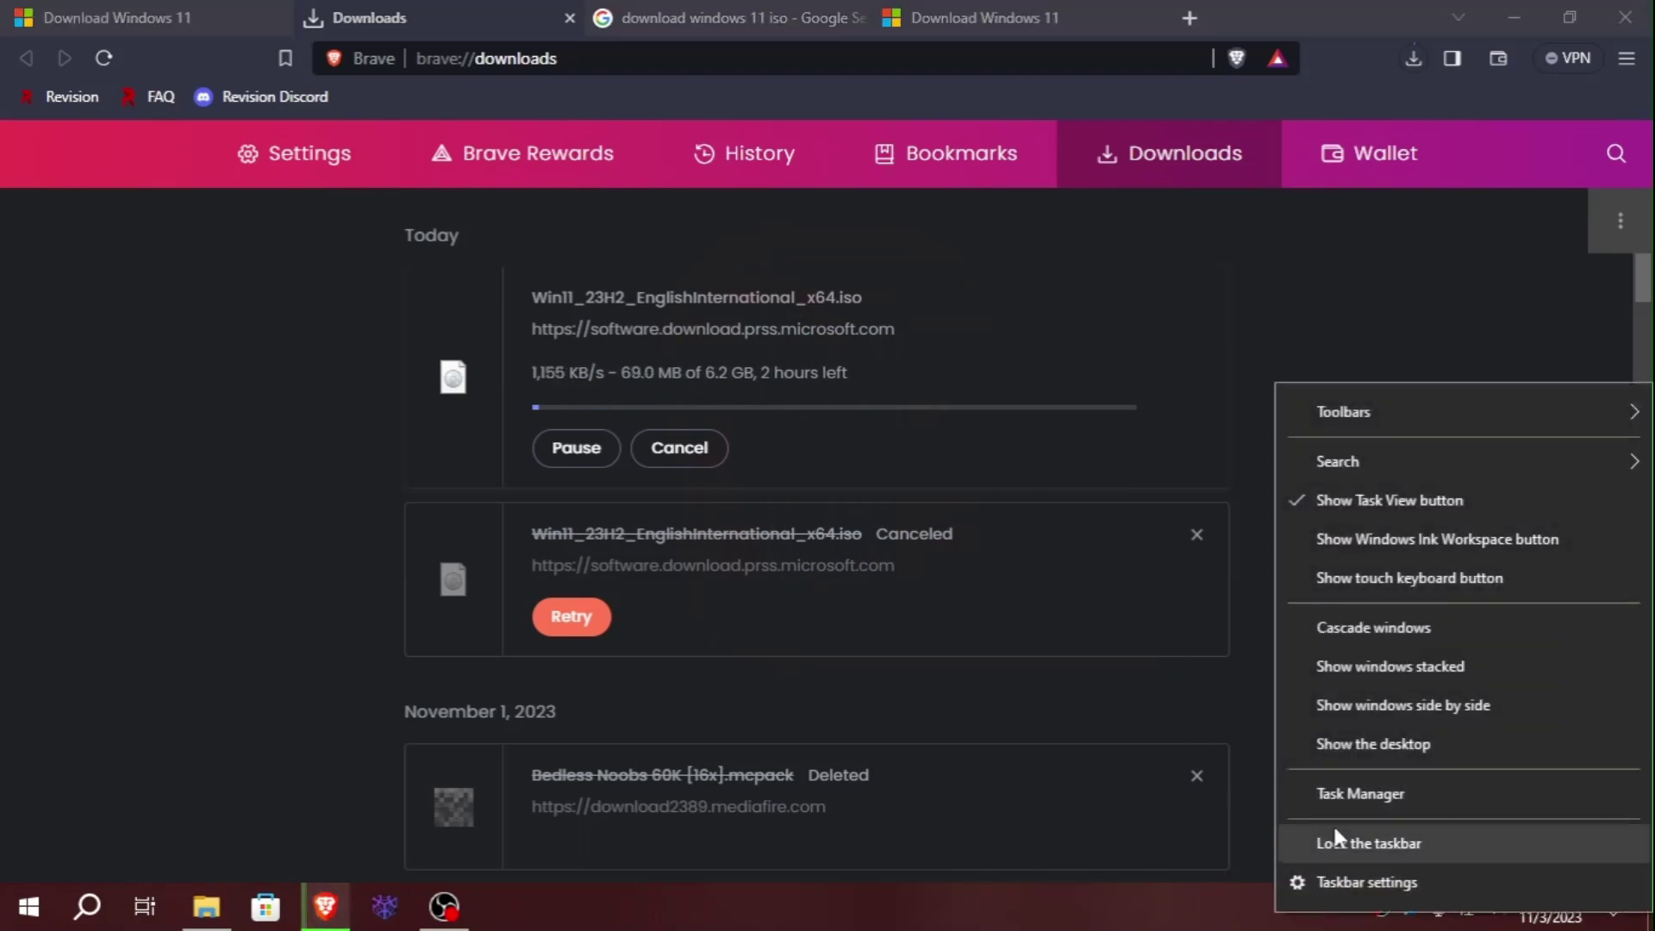
pyautogui.click(1338, 794)
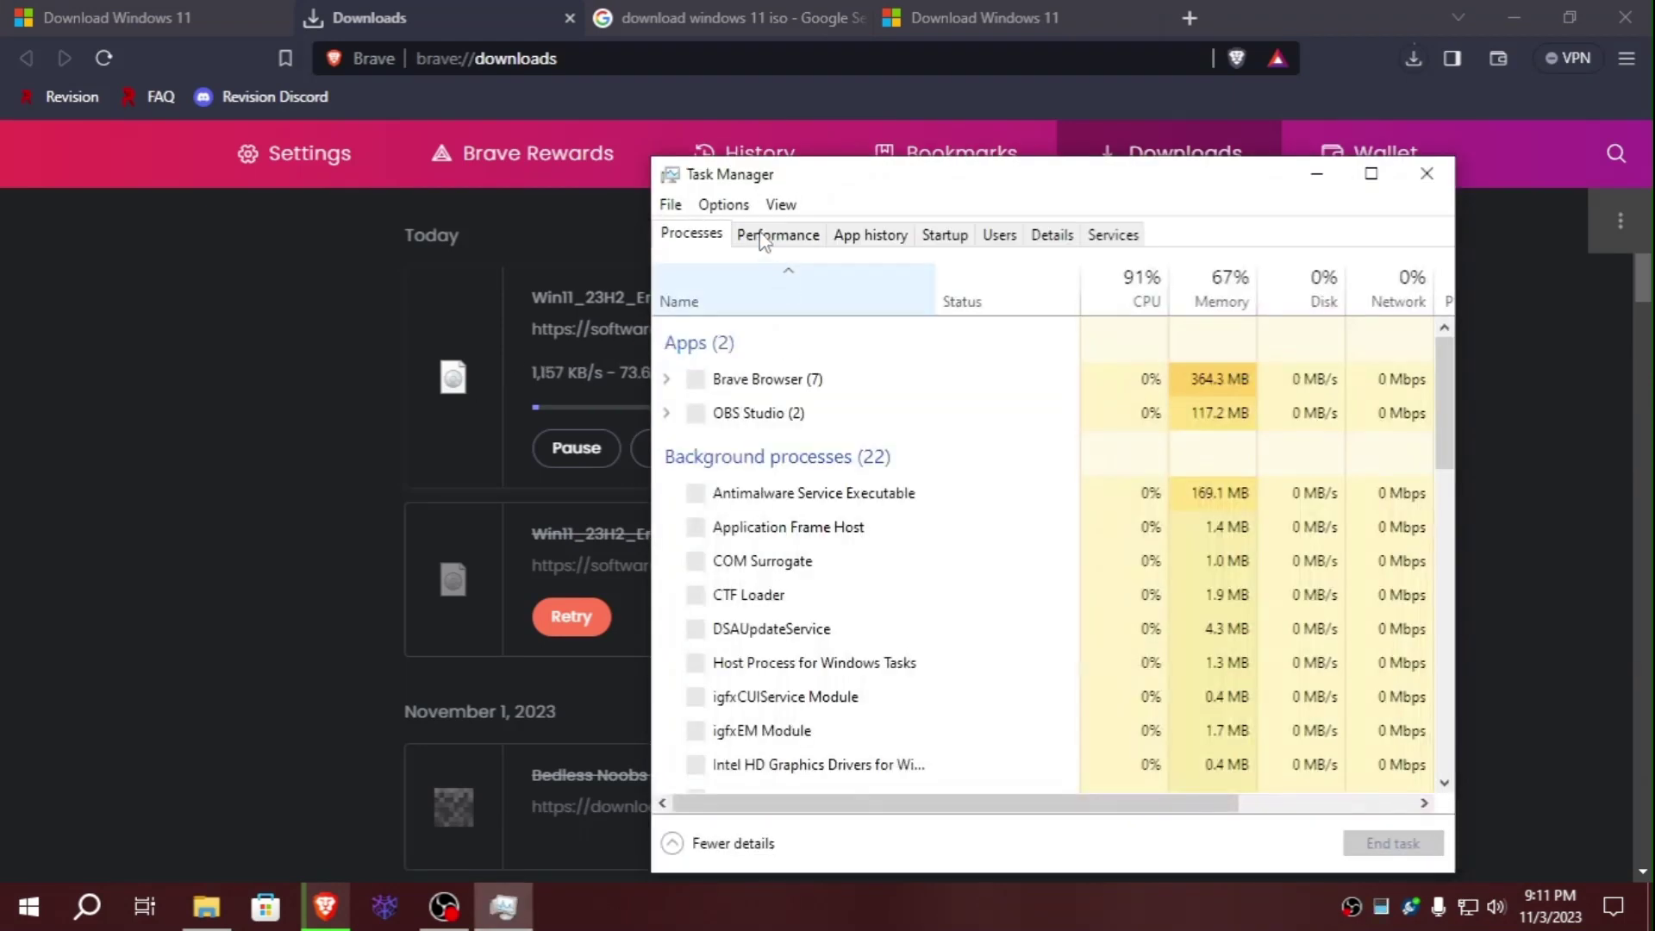
pyautogui.click(776, 237)
pyautogui.click(728, 527)
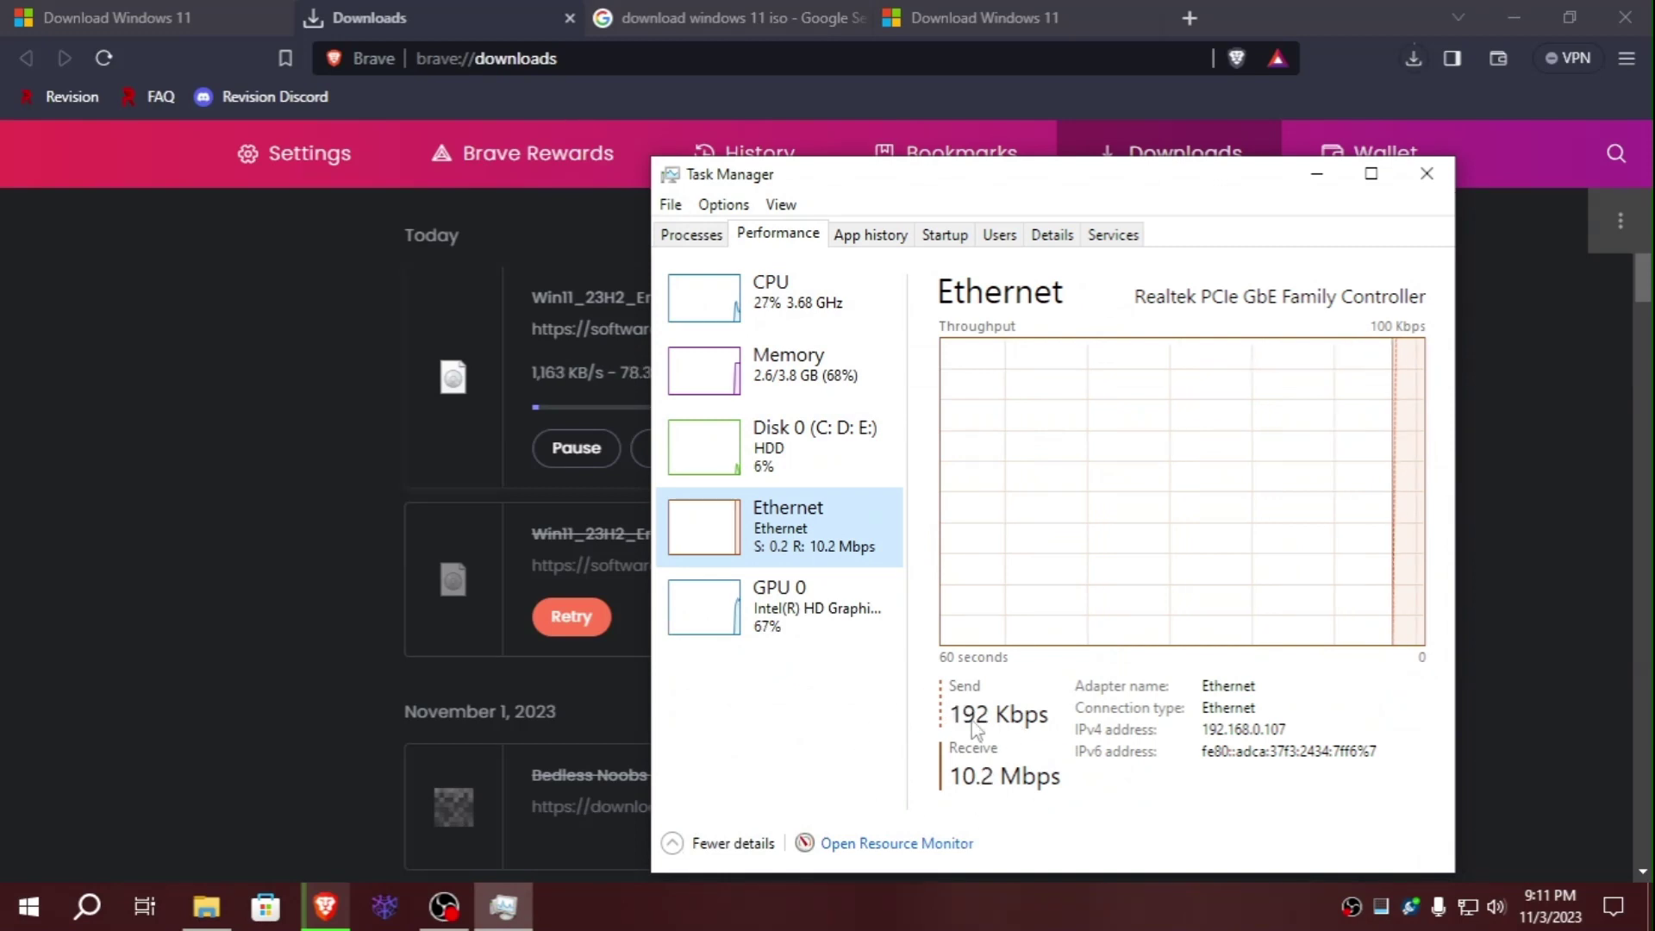
pyautogui.click(1316, 174)
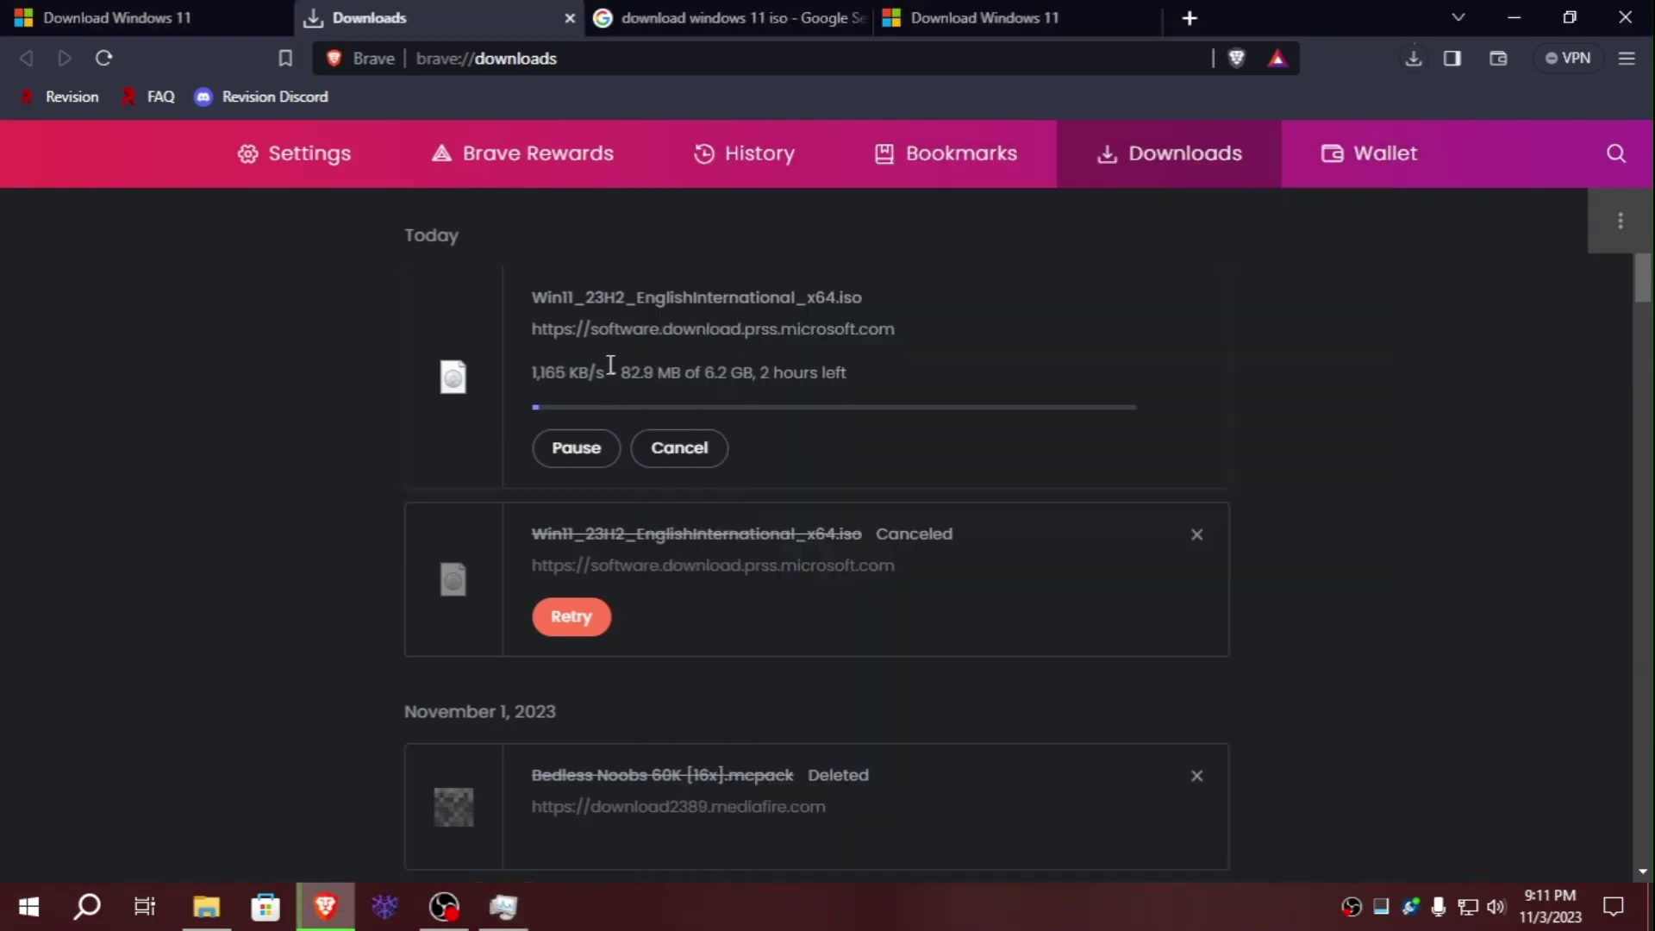